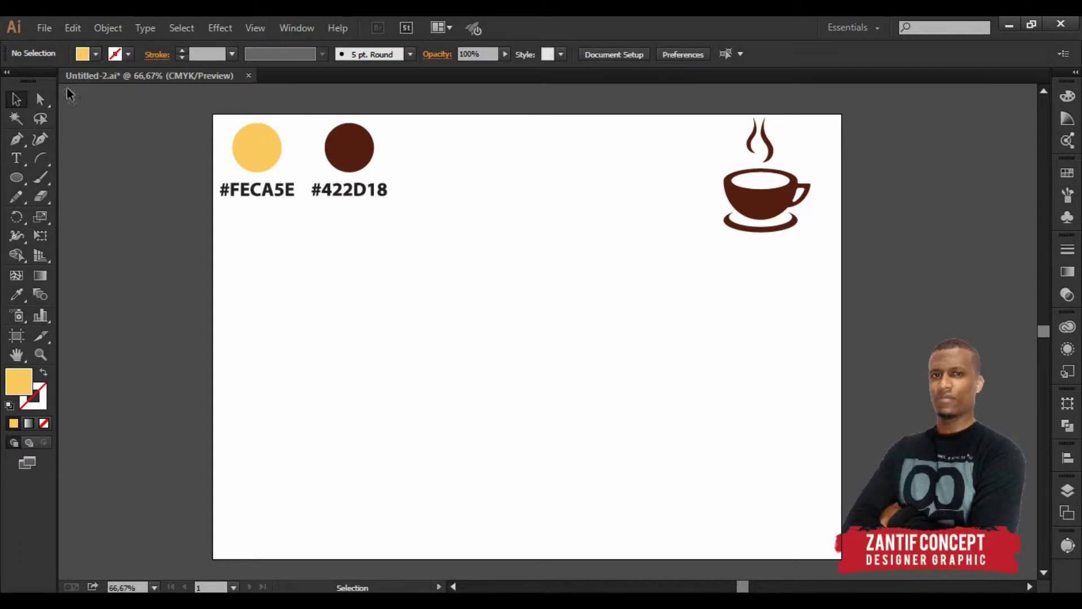
Step: Pick the Ellipse Tool (L) to draw beside the #FECA5E and #422D18 swatches
{"action": "left_click", "coordinate": [14, 178]}
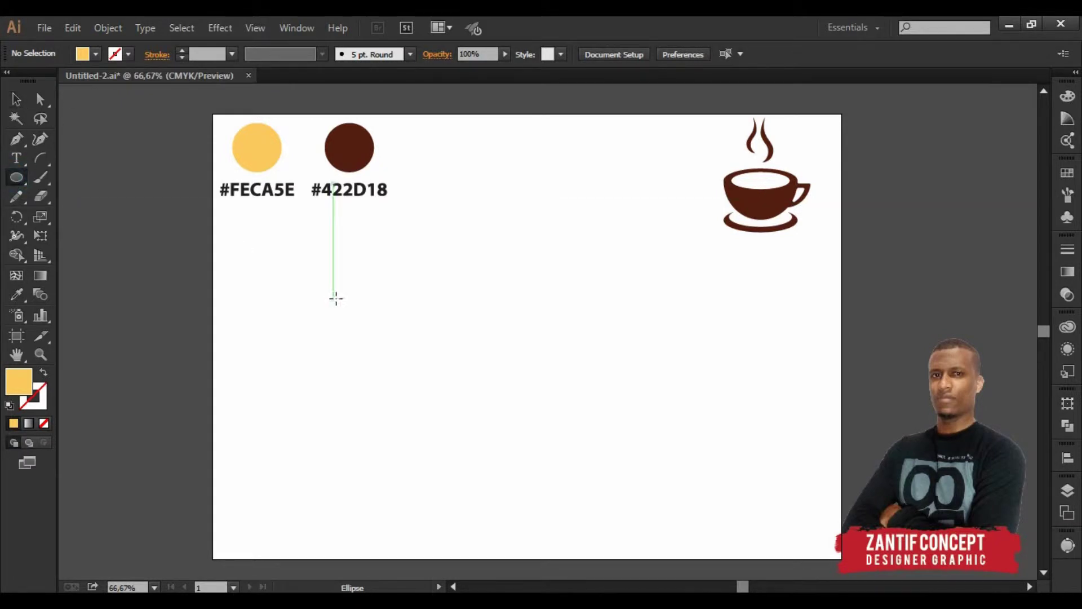
Step: Draw a tall cup-body ellipse at the artboard centre with fill None and a 1 pt black stroke
{"action": "mouse_move", "coordinate": [418, 263]}
{"action": "left_mouse_down"}
{"action": "mouse_move", "coordinate": [494, 418]}
{"action": "mouse_move", "coordinate": [583, 465]}
{"action": "left_mouse_up"}
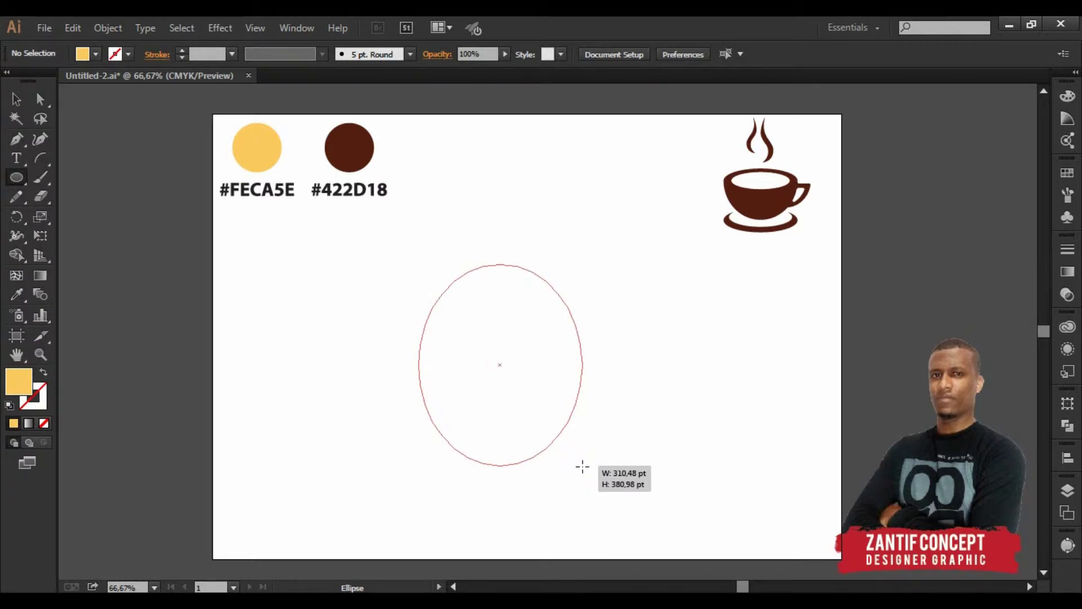
{"action": "left_click_drag", "start_coordinate": [583, 465], "coordinate": [582, 459]}
{"action": "left_click", "coordinate": [97, 53]}
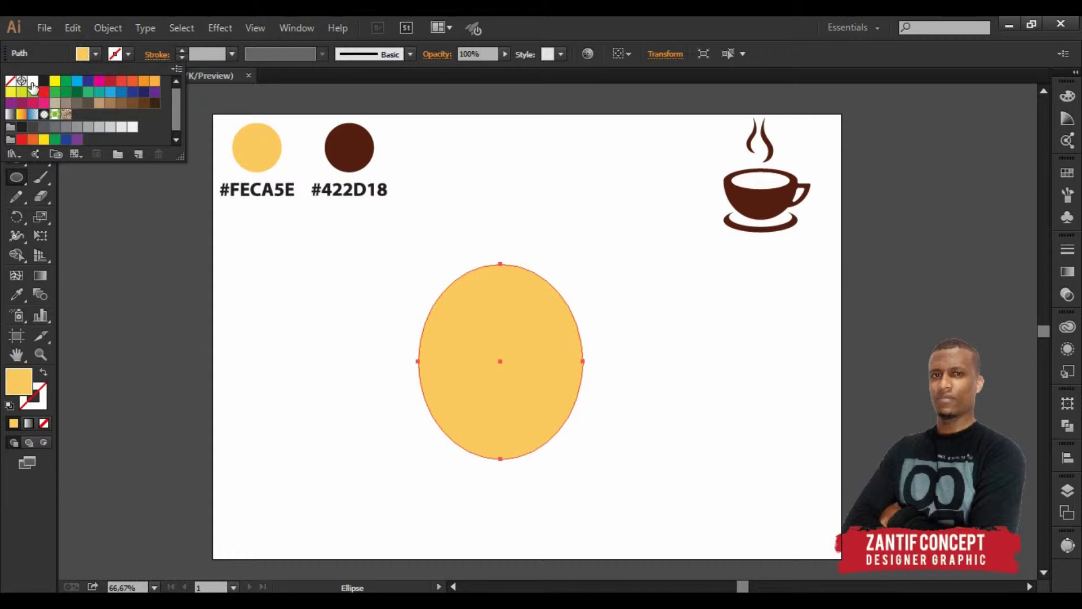
{"action": "left_click", "coordinate": [11, 82]}
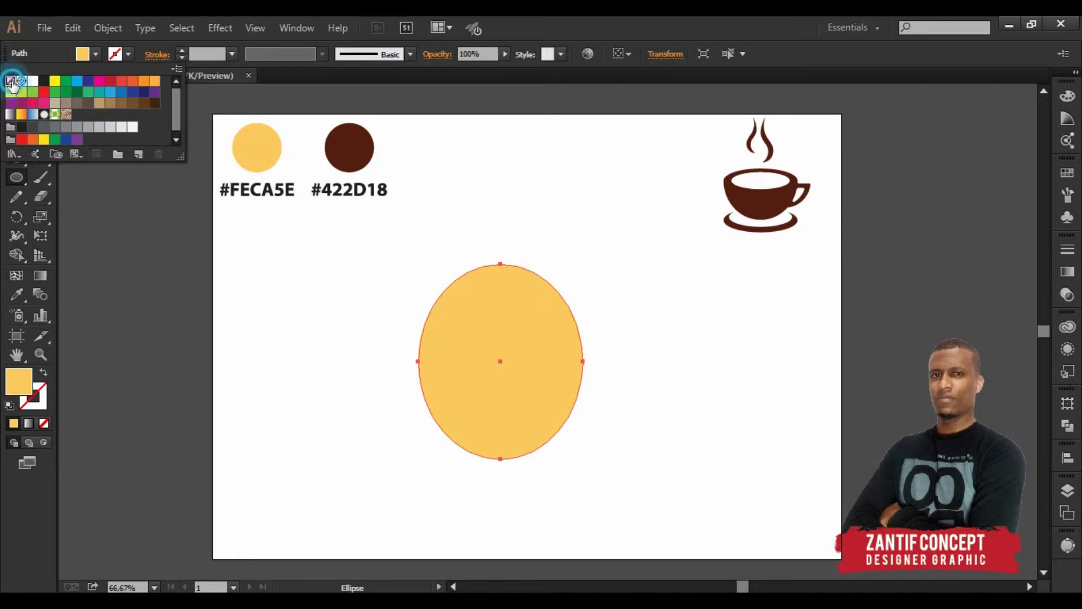
{"action": "left_click", "coordinate": [129, 54]}
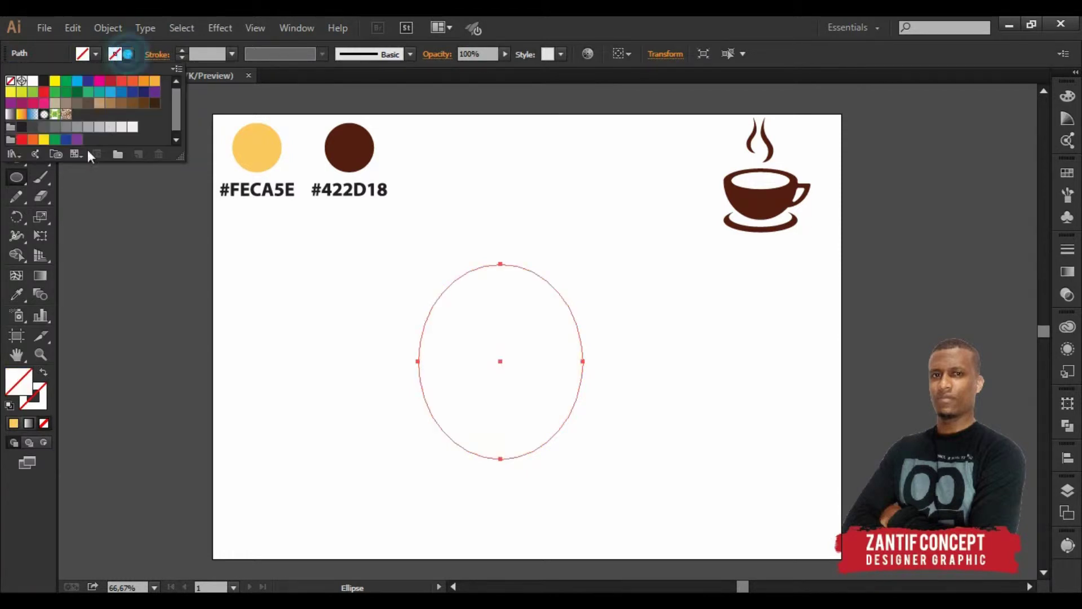
{"action": "left_click", "coordinate": [22, 127]}
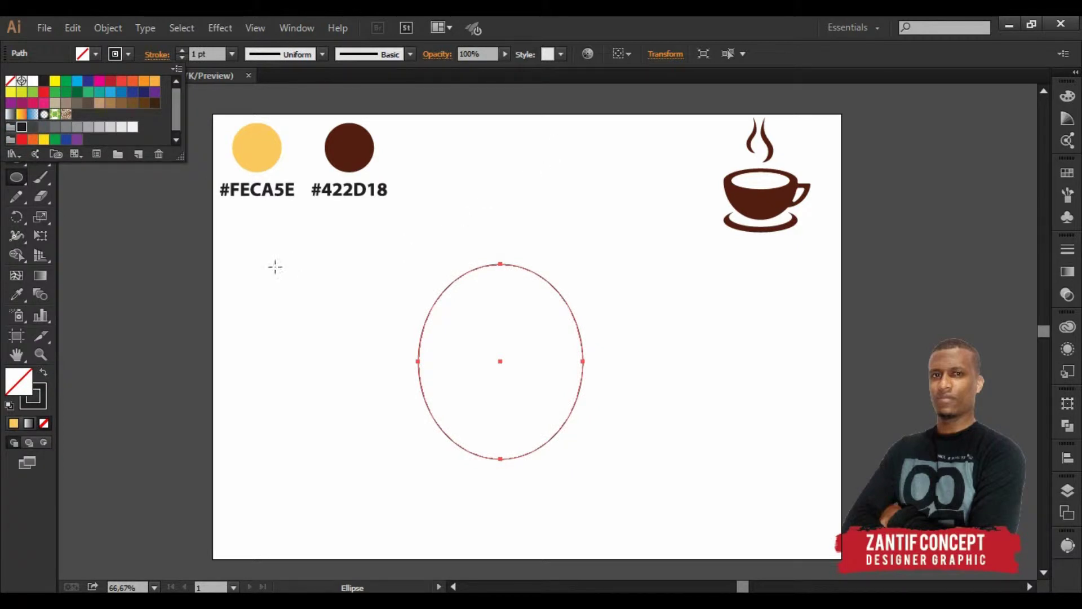
{"action": "left_click", "coordinate": [527, 193]}
{"action": "left_click", "coordinate": [17, 100]}
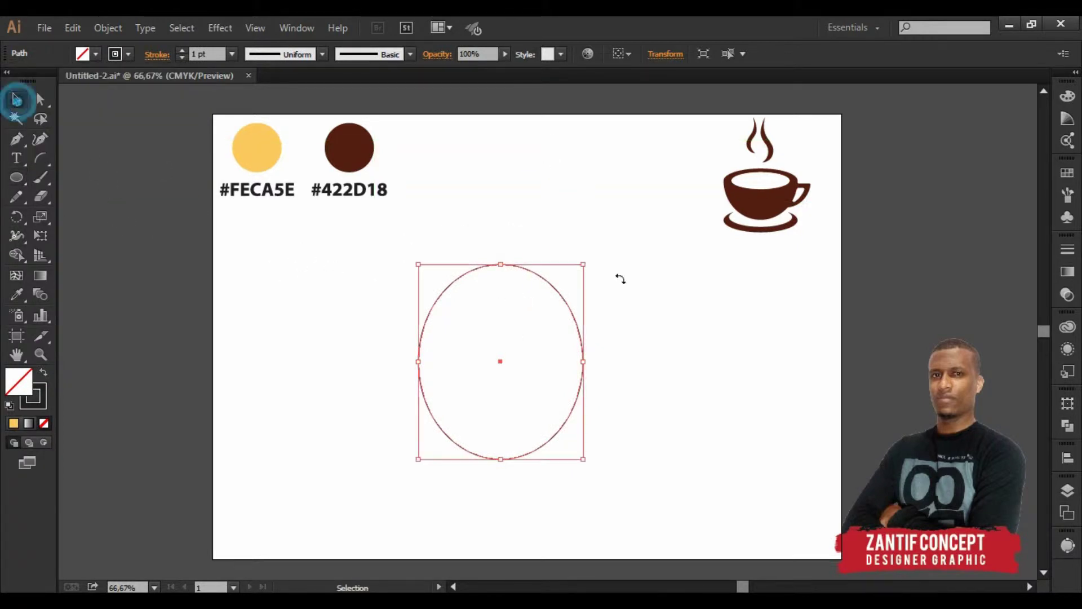
{"action": "left_click", "coordinate": [720, 297]}
Step: Alt-drag a copy of the tall ellipse, flatten it, and centre it across the ellipse's middle
{"action": "left_click_drag", "start_coordinate": [582, 372], "coordinate": [580, 314]}
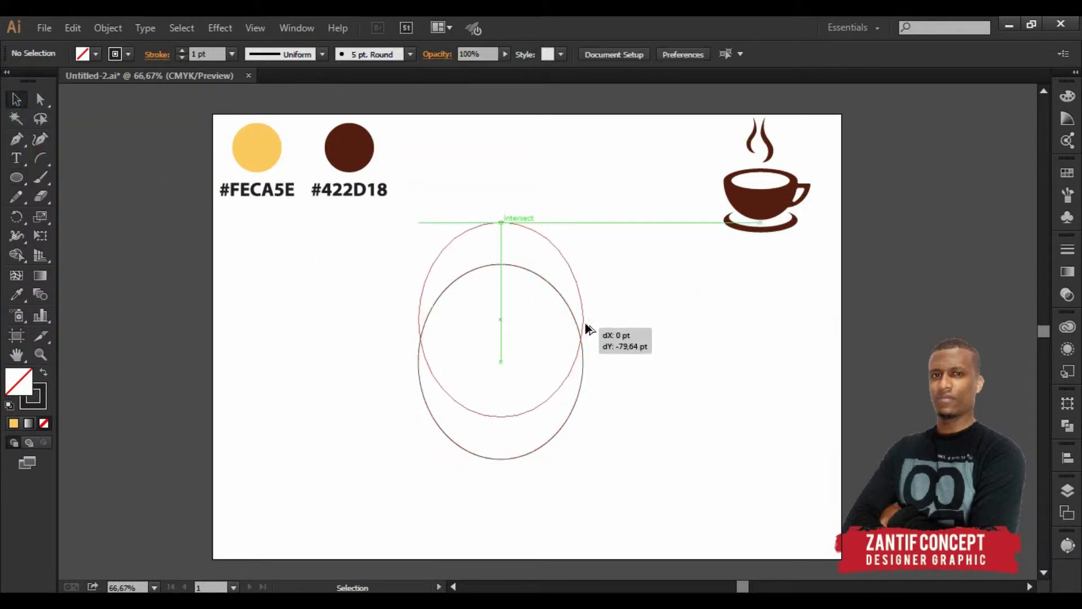
{"action": "left_click_drag", "start_coordinate": [500, 414], "coordinate": [503, 261]}
{"action": "left_click_drag", "start_coordinate": [516, 223], "coordinate": [512, 352]}
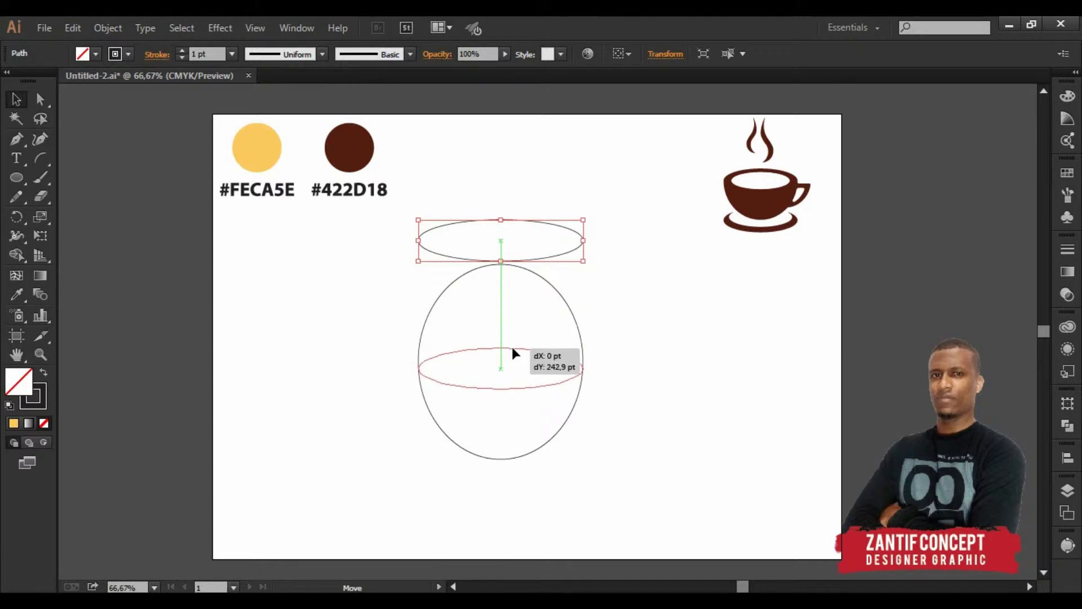
{"action": "left_click_drag", "start_coordinate": [513, 349], "coordinate": [513, 350]}
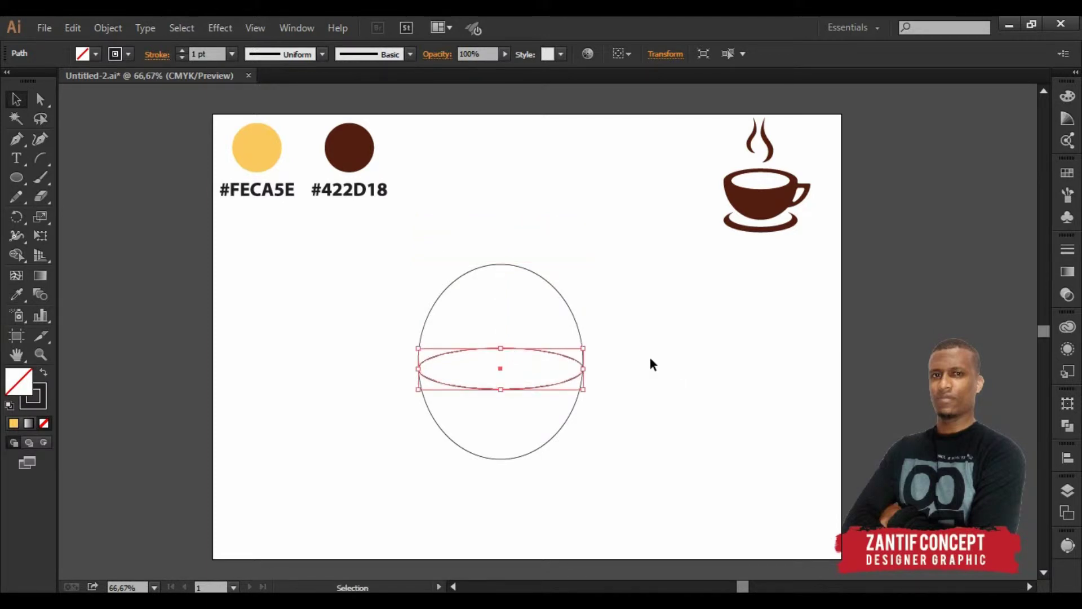
{"action": "scroll", "coordinate": [585, 353], "scroll_direction": "up", "scroll_amount": 1}
{"action": "left_click", "coordinate": [611, 398]}
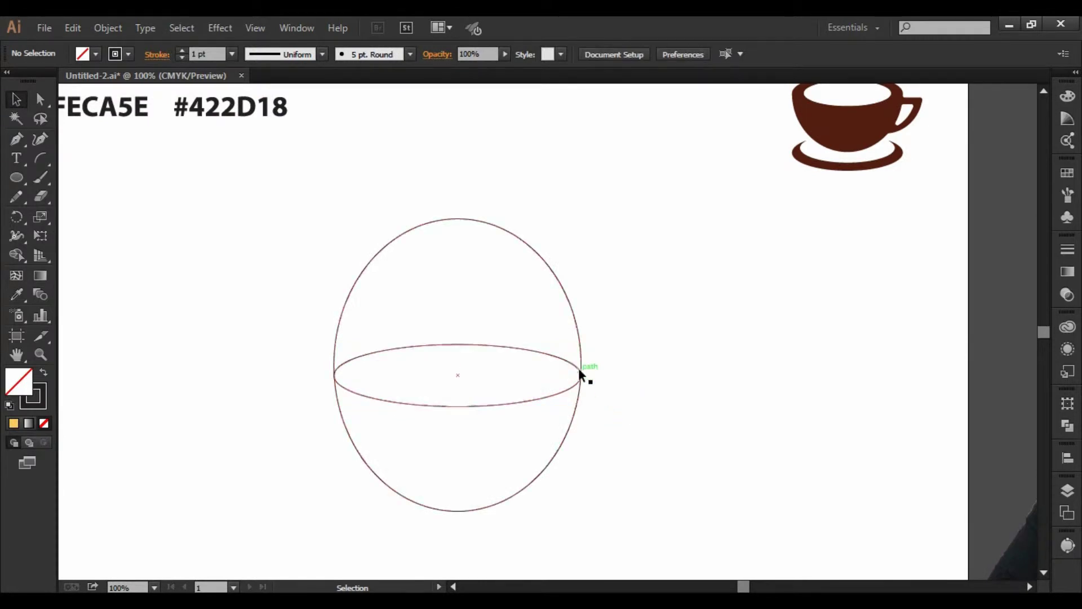
{"action": "scroll", "coordinate": [574, 368], "scroll_direction": "down", "scroll_amount": 1}
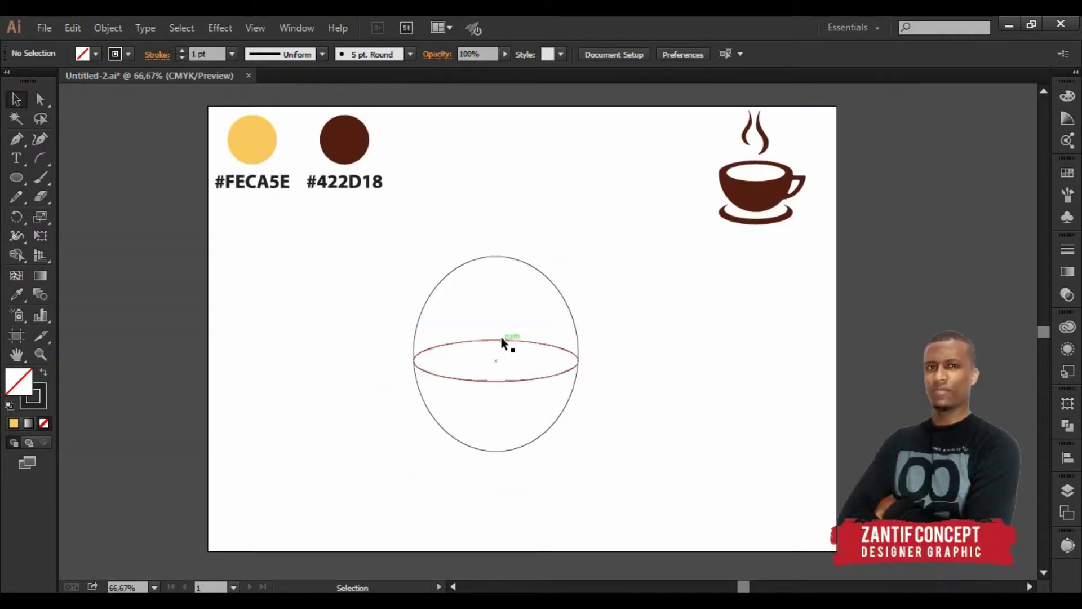
Step: Nest a smaller rim-ellipse copy inside the rim and copy the rim pair below the cup
{"action": "mouse_move", "coordinate": [500, 338]}
{"action": "left_mouse_down"}
{"action": "mouse_move", "coordinate": [727, 423]}
{"action": "mouse_move", "coordinate": [514, 380]}
{"action": "left_mouse_up"}
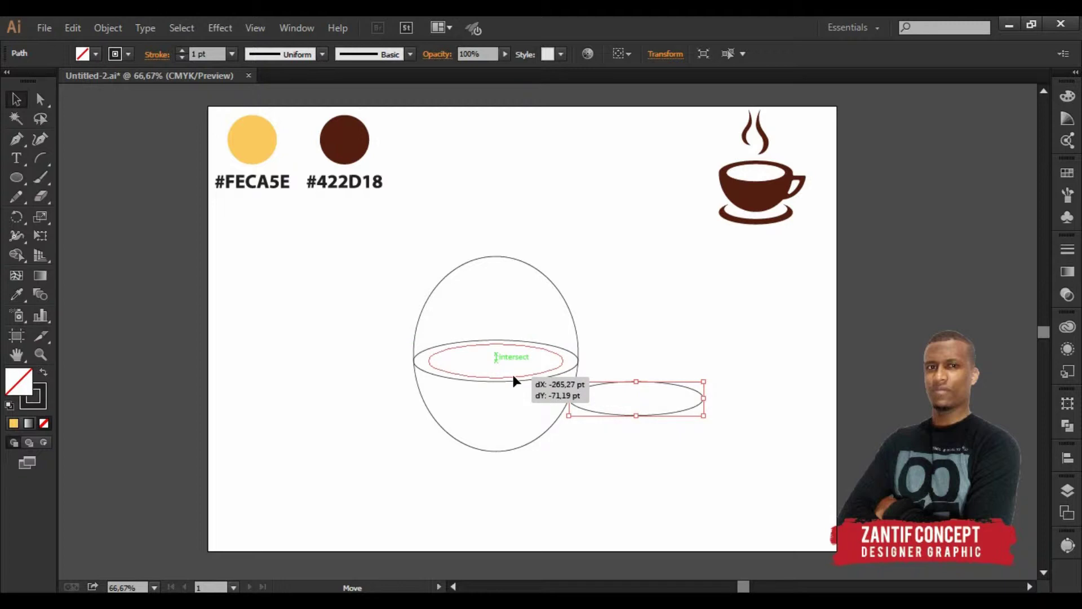
{"action": "left_click_drag", "start_coordinate": [512, 377], "coordinate": [513, 376]}
{"action": "left_click", "coordinate": [641, 407]}
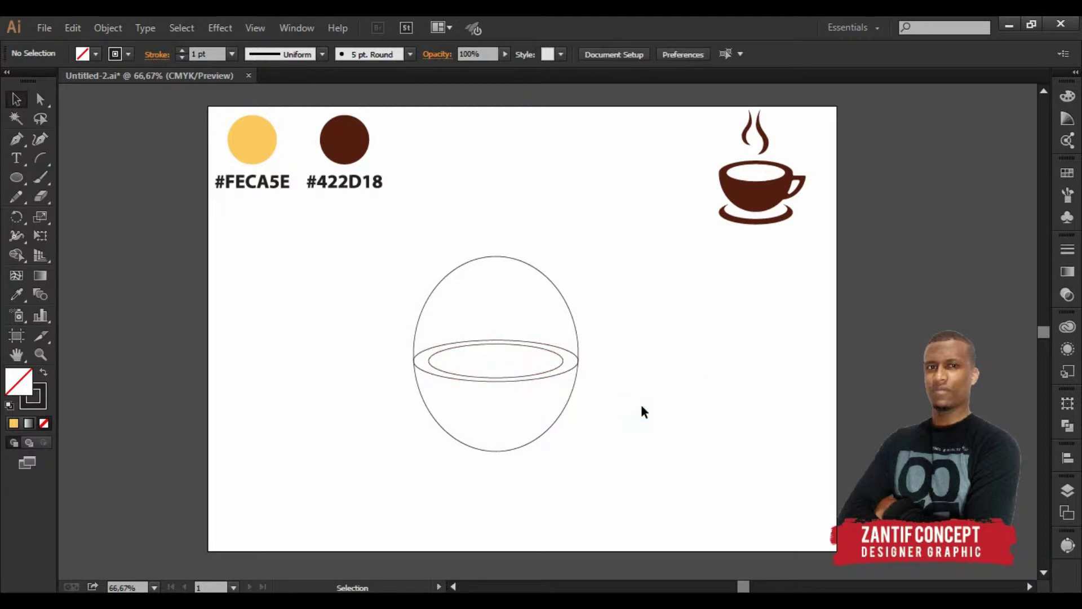
{"action": "mouse_move", "coordinate": [534, 412]}
{"action": "left_mouse_down"}
{"action": "mouse_move", "coordinate": [500, 333]}
{"action": "mouse_move", "coordinate": [502, 466]}
{"action": "left_mouse_up"}
{"action": "left_click", "coordinate": [633, 454]}
Step: Widen and flatten the copied lower ellipses into a wide, flat saucer base
{"action": "left_click", "coordinate": [560, 480]}
{"action": "left_click_drag", "start_coordinate": [563, 479], "coordinate": [578, 479]}
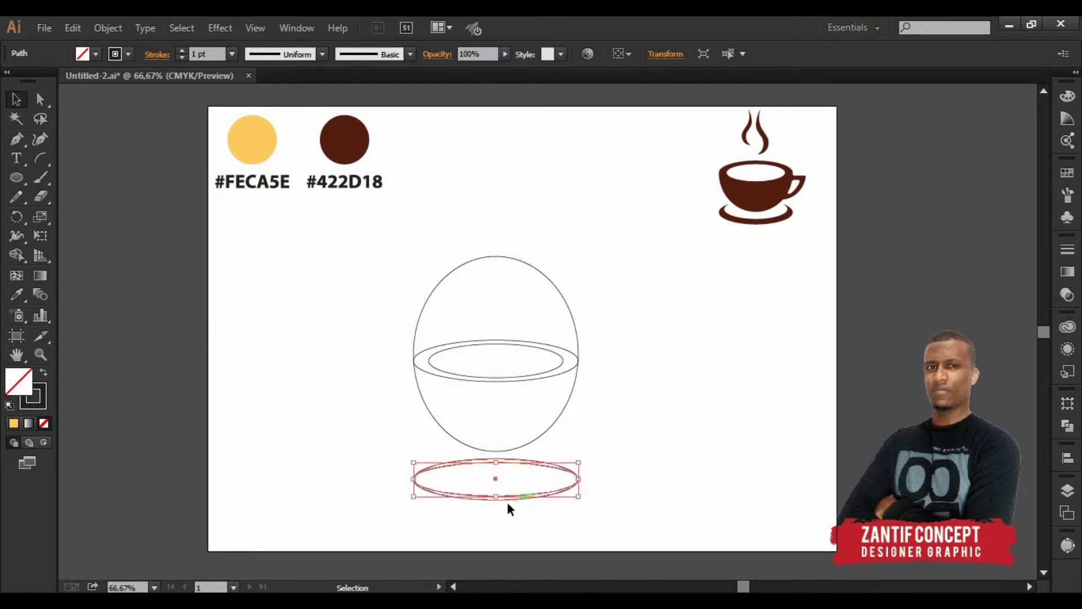
{"action": "left_click_drag", "start_coordinate": [497, 497], "coordinate": [499, 483]}
{"action": "left_click", "coordinate": [640, 476]}
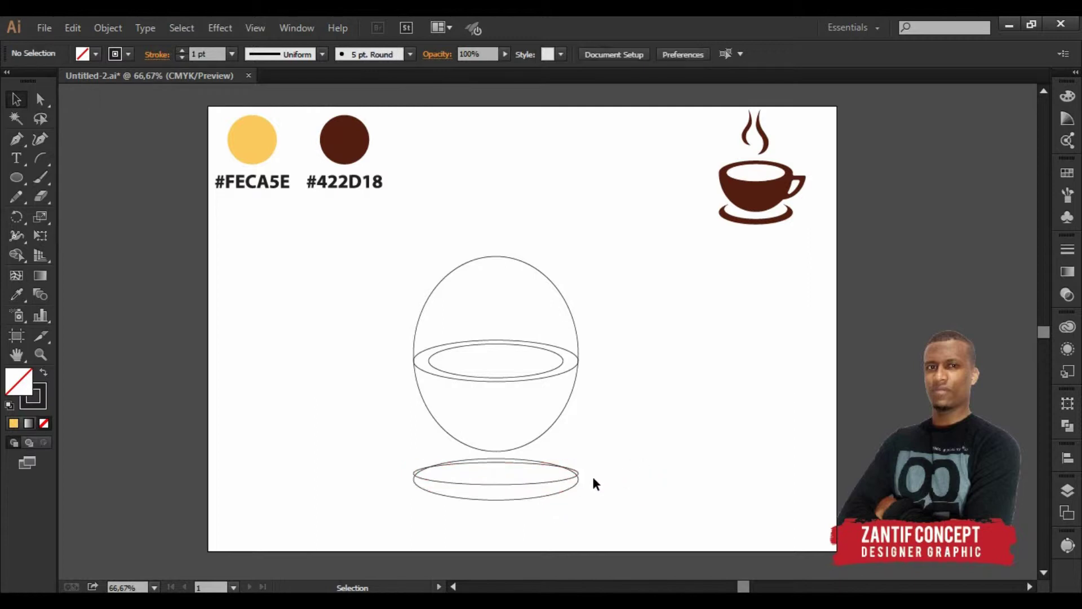
{"action": "key", "text": "ctrl+plus"}
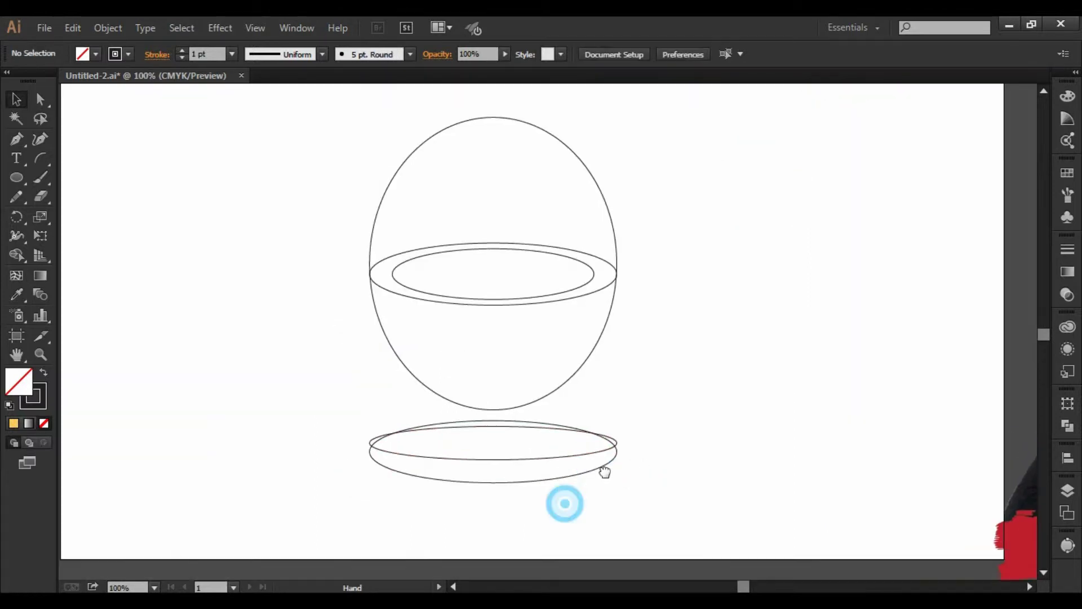
{"action": "left_click", "coordinate": [536, 420]}
{"action": "left_click_drag", "start_coordinate": [501, 416], "coordinate": [503, 430]}
Step: Narrow and slightly heighten the inner saucer ellipse so it forms a smaller ring above the outer
{"action": "left_click", "coordinate": [477, 452]}
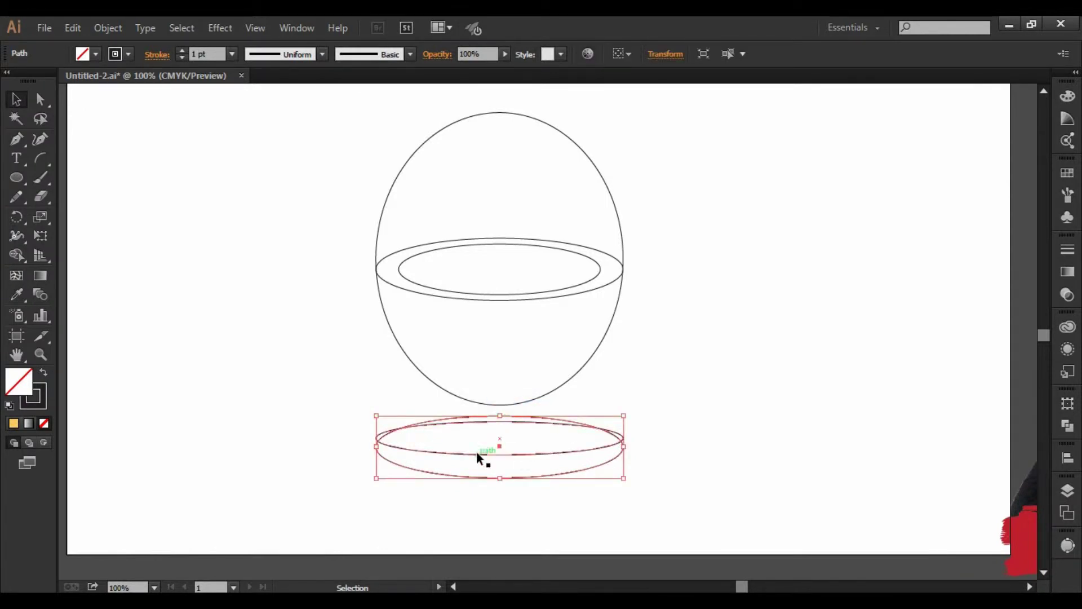
{"action": "left_click_drag", "start_coordinate": [376, 438], "coordinate": [389, 437]}
{"action": "left_click_drag", "start_coordinate": [499, 422], "coordinate": [507, 413]}
{"action": "left_click_drag", "start_coordinate": [389, 435], "coordinate": [395, 433]}
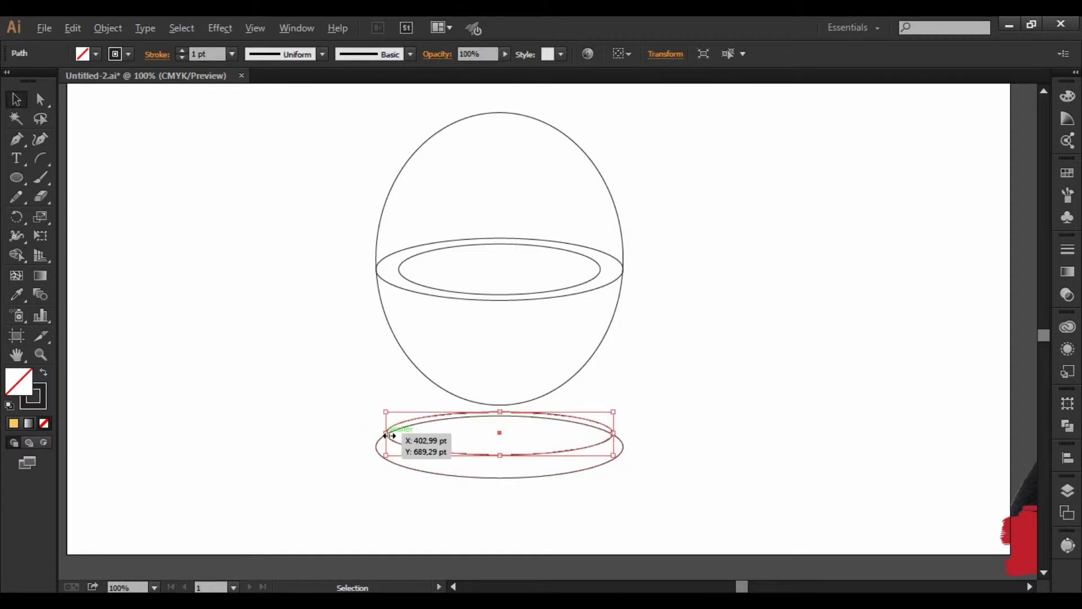
{"action": "left_click", "coordinate": [559, 505]}
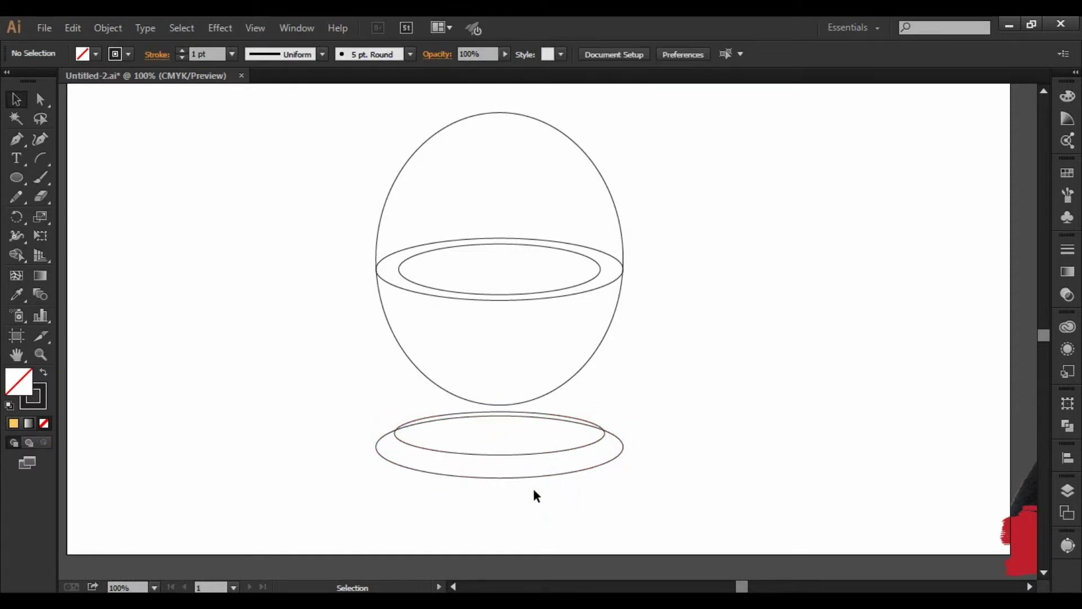
{"action": "left_click", "coordinate": [496, 455]}
{"action": "left_click_drag", "start_coordinate": [604, 434], "coordinate": [610, 434]}
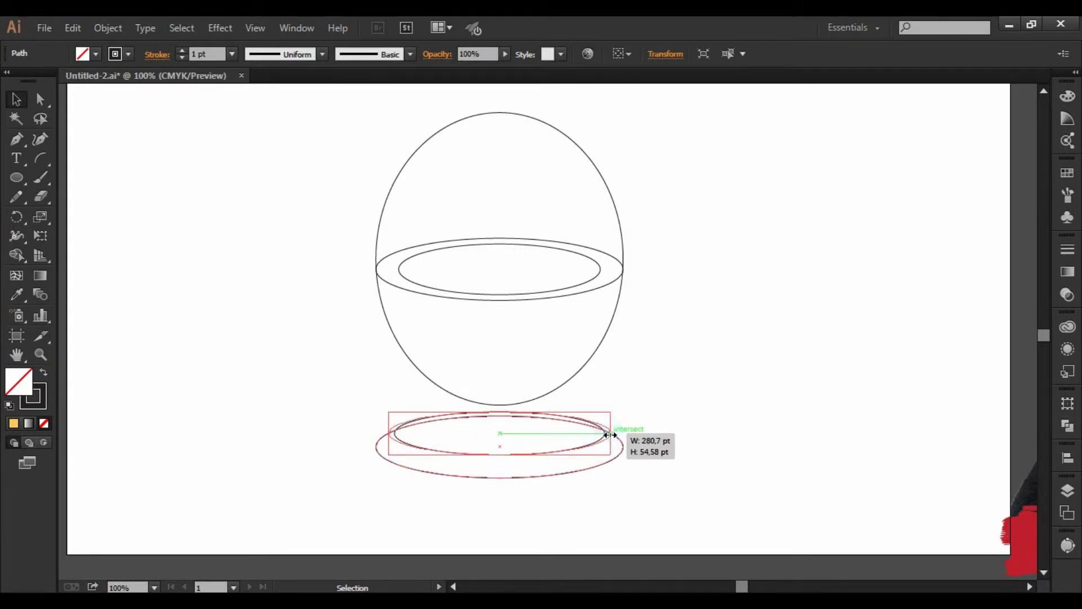
{"action": "left_click", "coordinate": [655, 435]}
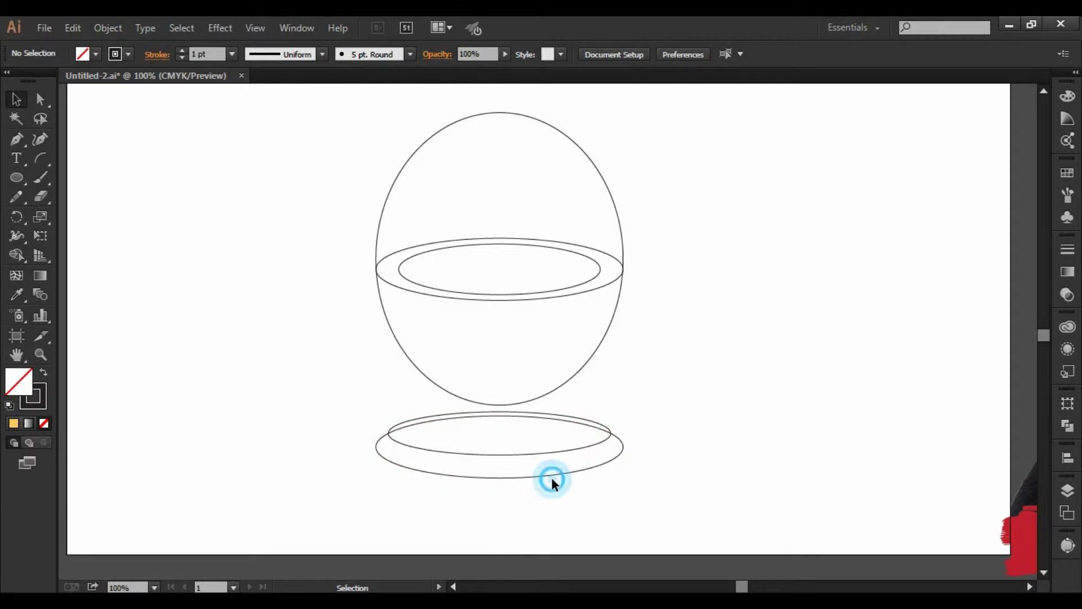
Step: Make the outer saucer ellipse shorter and wider in Isolation Mode
{"action": "double_click", "coordinate": [521, 477]}
{"action": "left_click_drag", "start_coordinate": [506, 478], "coordinate": [505, 471]}
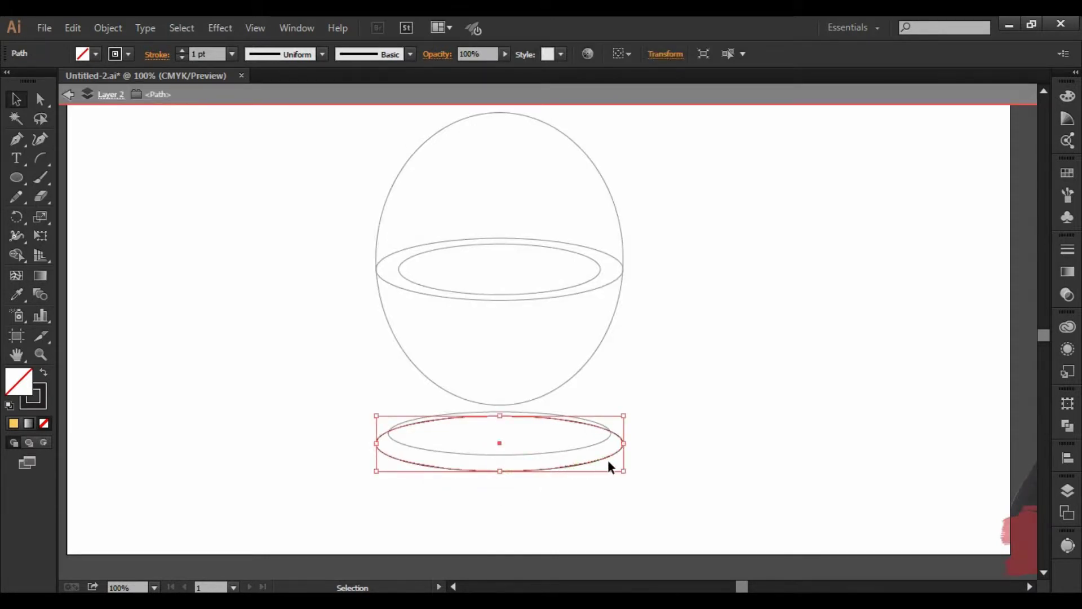
{"action": "left_click_drag", "start_coordinate": [624, 449], "coordinate": [635, 445]}
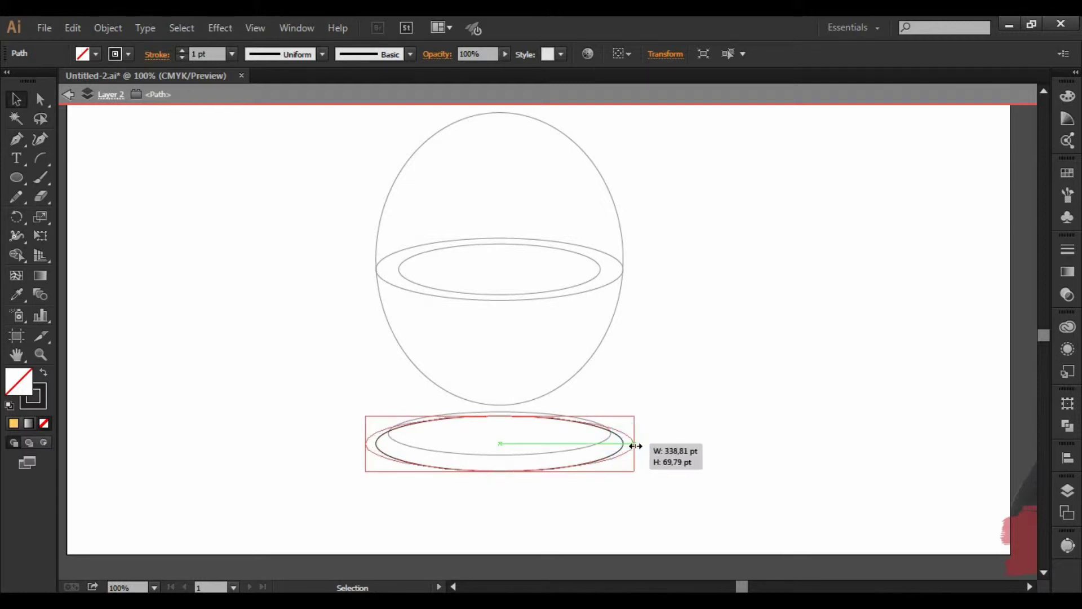
{"action": "right_click", "coordinate": [509, 450]}
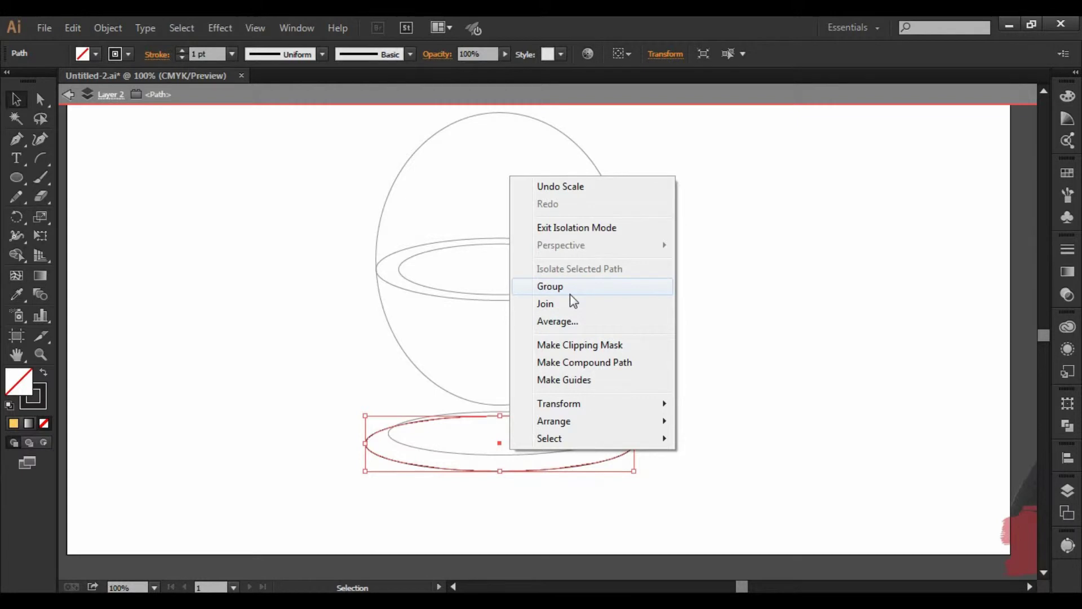
Step: Exit Isolation Mode and group the two saucer ellipses
{"action": "double_click", "coordinate": [532, 501]}
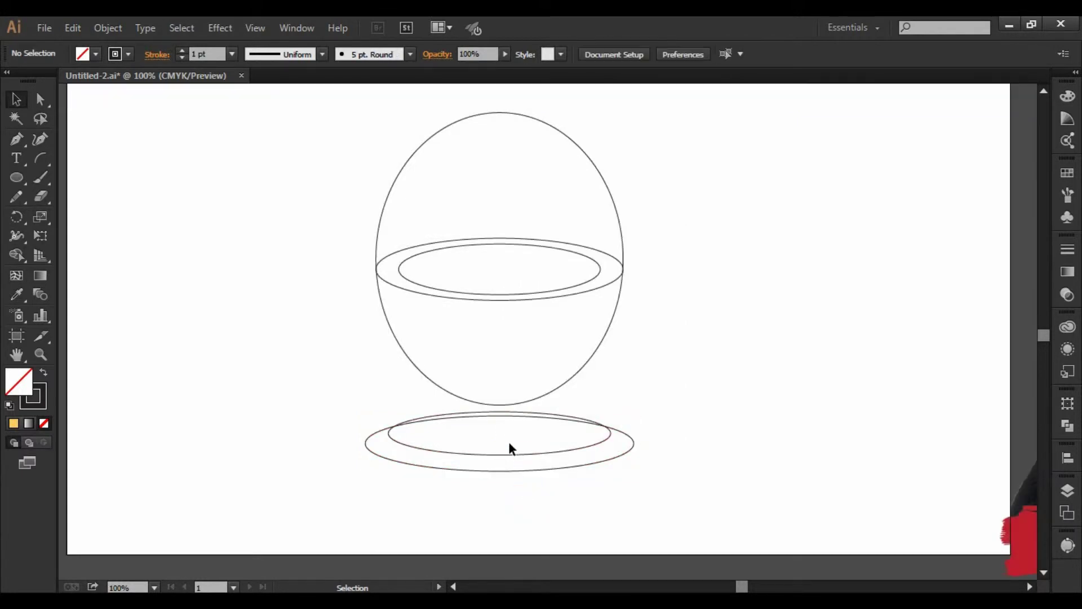
{"action": "left_click", "coordinate": [515, 446]}
{"action": "right_click", "coordinate": [514, 446]}
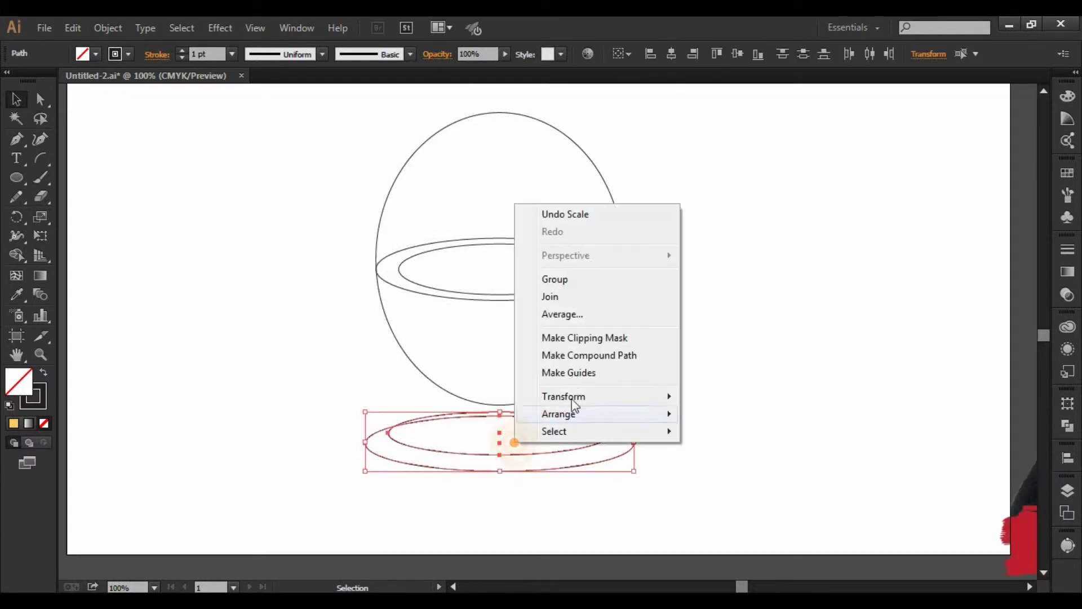
{"action": "left_click", "coordinate": [563, 282]}
{"action": "left_click", "coordinate": [692, 346]}
Step: Group the cup's sphere ellipse with its rim rings
{"action": "left_click_drag", "start_coordinate": [538, 205], "coordinate": [466, 314]}
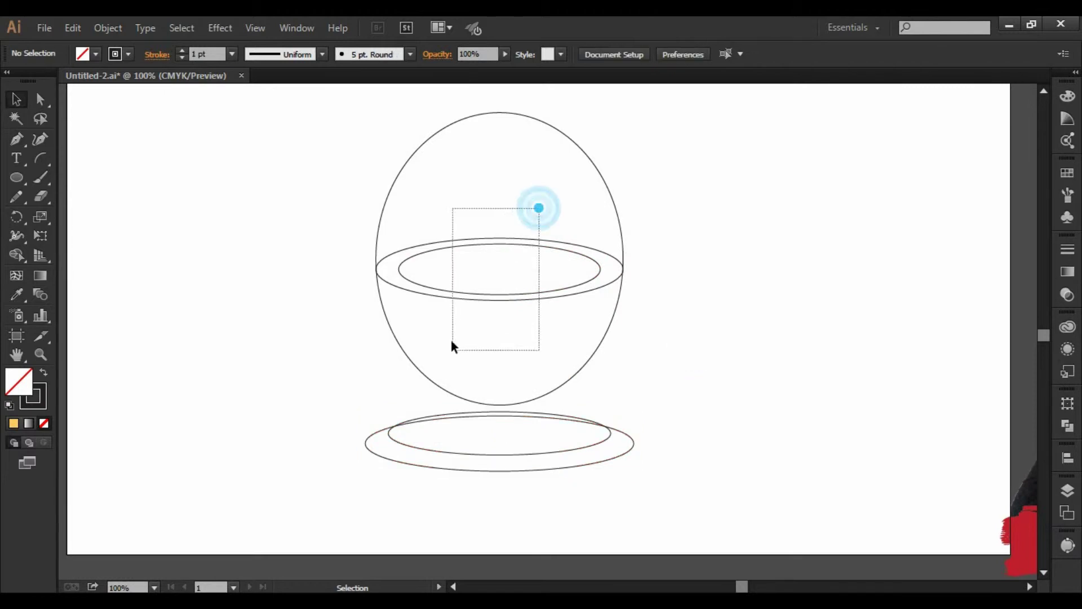
{"action": "left_click", "coordinate": [666, 310]}
{"action": "left_click_drag", "start_coordinate": [666, 238], "coordinate": [485, 314]}
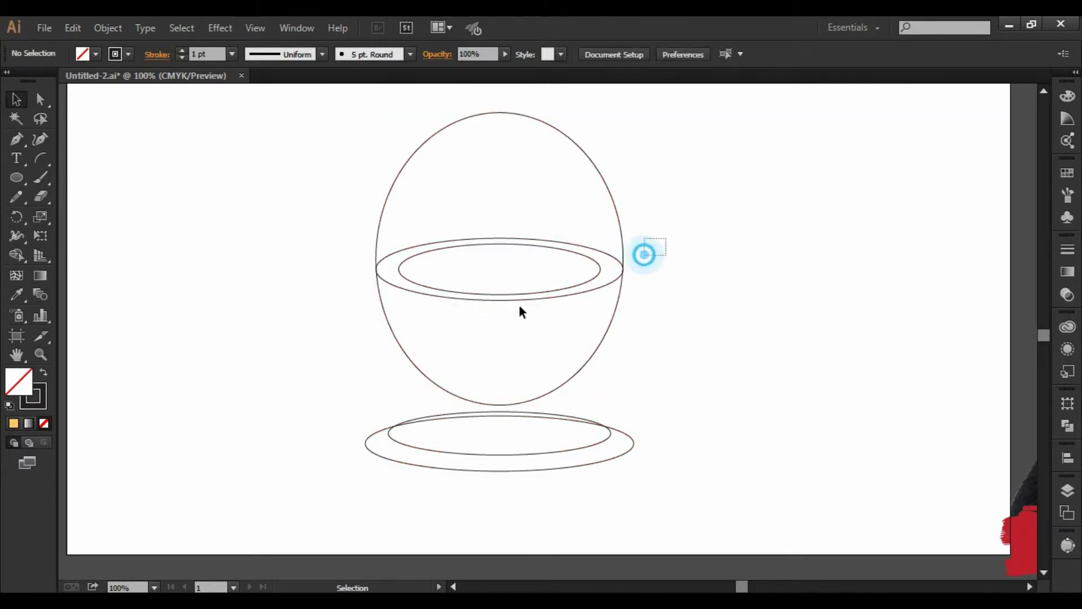
{"action": "right_click", "coordinate": [493, 298]}
{"action": "left_click", "coordinate": [536, 373]}
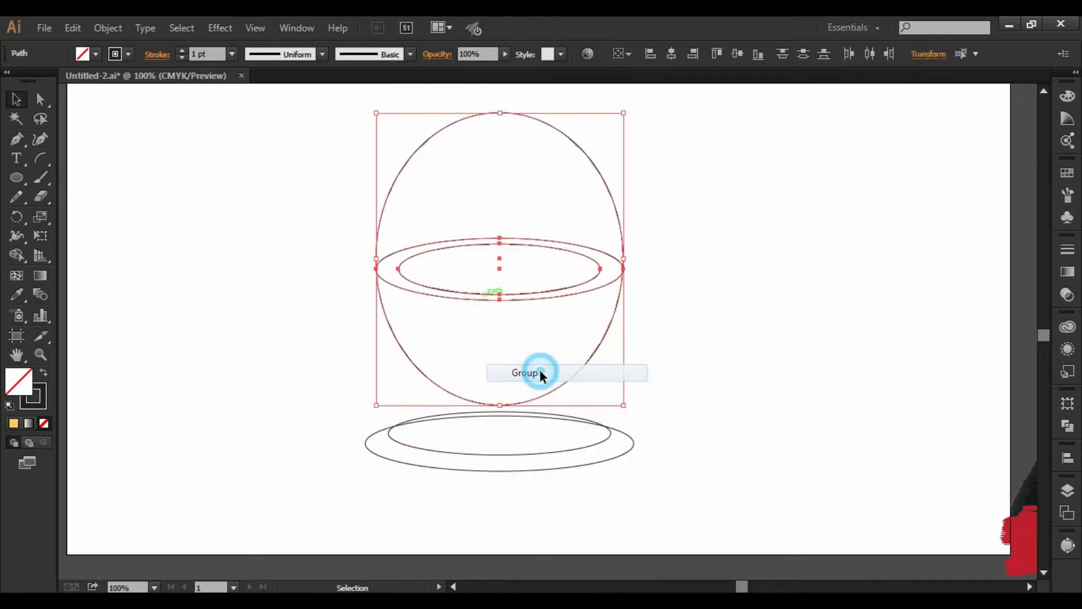
{"action": "left_click", "coordinate": [685, 242]}
Step: Nudge the saucer group up and slightly right so it tucks under the cup's bottom
{"action": "left_click_drag", "start_coordinate": [598, 389], "coordinate": [389, 481]}
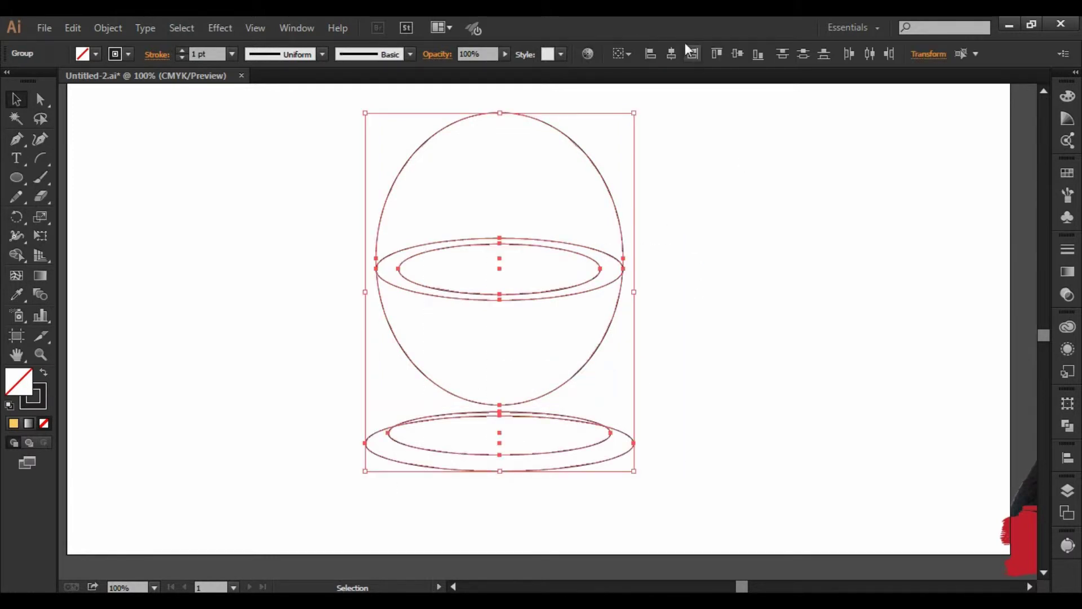
{"action": "left_click", "coordinate": [697, 302]}
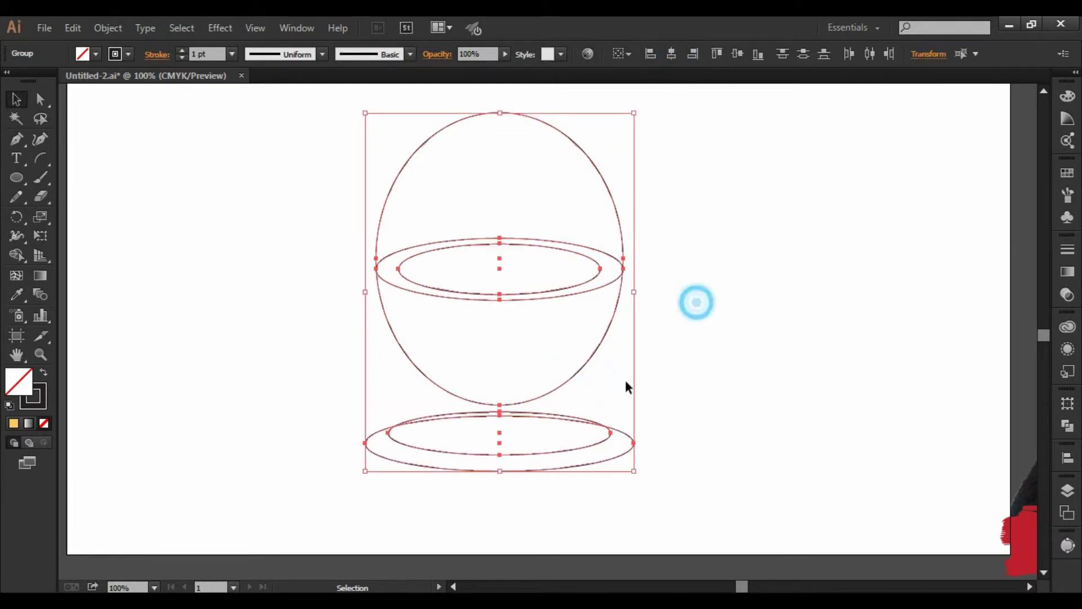
{"action": "left_click", "coordinate": [578, 426]}
{"action": "key", "text": "Up"}
{"action": "key", "text": "Up"}
{"action": "key", "text": "Up"}
{"action": "key", "text": "Up"}
{"action": "key", "text": "Up"}
{"action": "key", "text": "Up"}
{"action": "key", "text": "Up"}
{"action": "key", "text": "Up"}
{"action": "key", "text": "Up"}
{"action": "key", "text": "Up"}
{"action": "key", "text": "Up"}
{"action": "key", "text": "Up"}
{"action": "key", "text": "Up"}
{"action": "key", "text": "Up"}
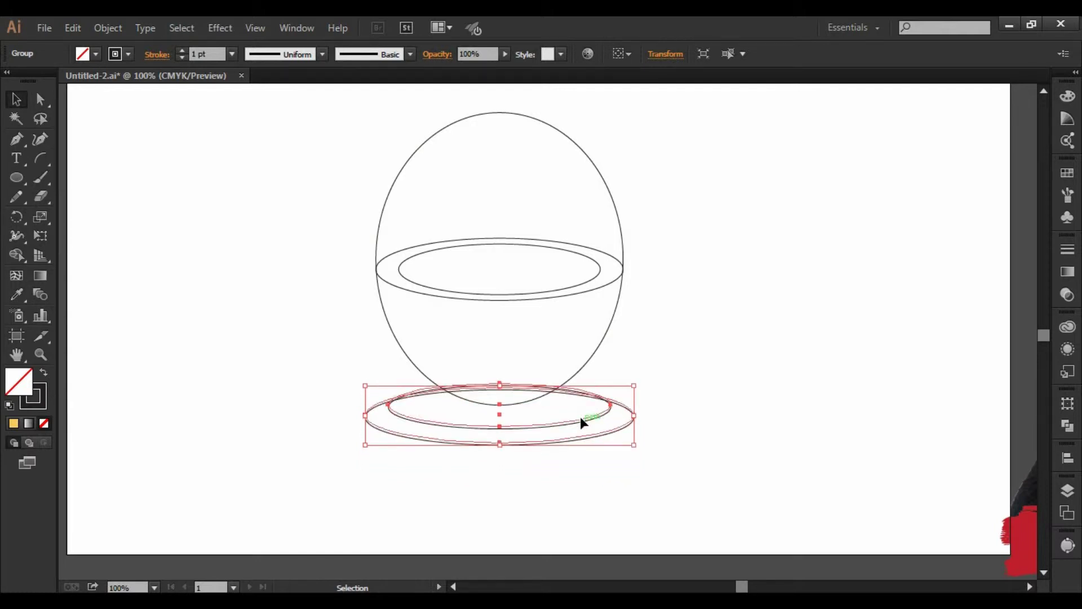
{"action": "key", "text": "Up"}
{"action": "key", "text": "Up"}
{"action": "key", "text": "Right"}
{"action": "key", "text": "Down"}
{"action": "left_click", "coordinate": [701, 354]}
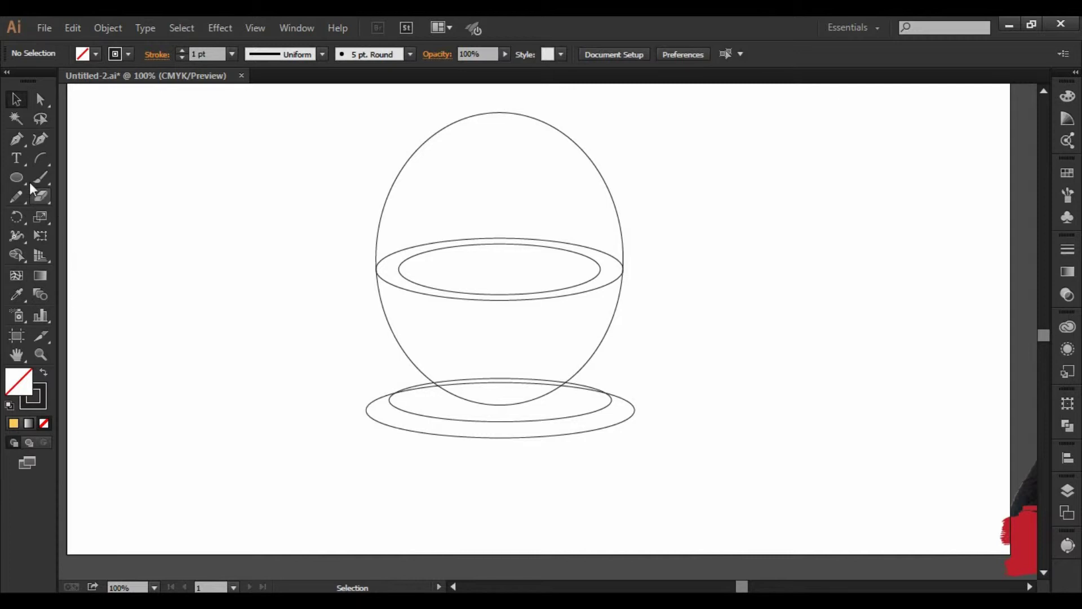
Step: Add a third layer on top and lock Layer 2 holding the cup and saucer
{"action": "left_click", "coordinate": [40, 139]}
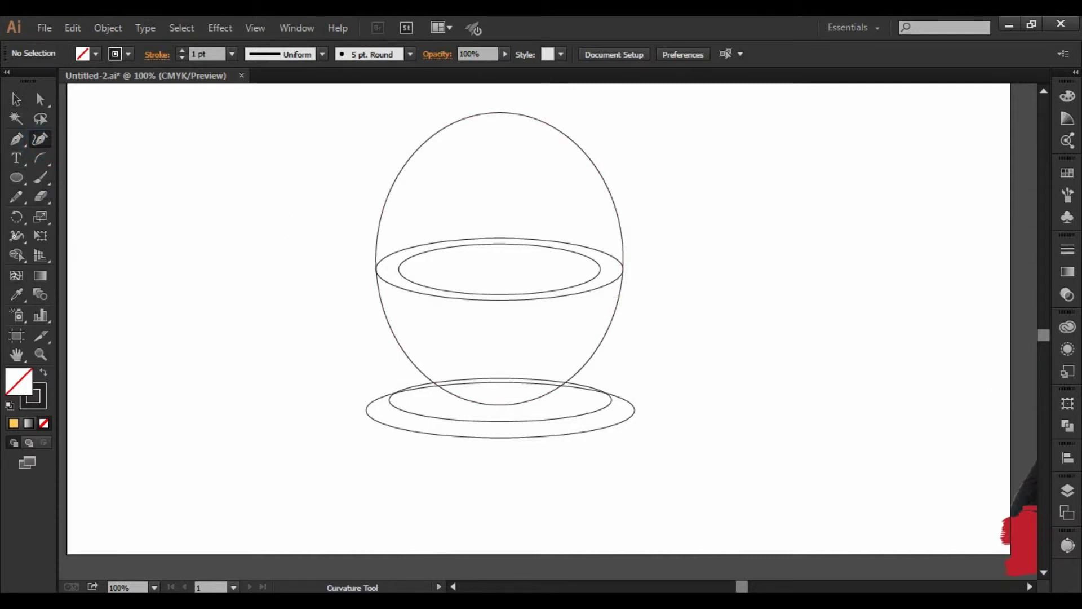
{"action": "left_click", "coordinate": [1067, 491]}
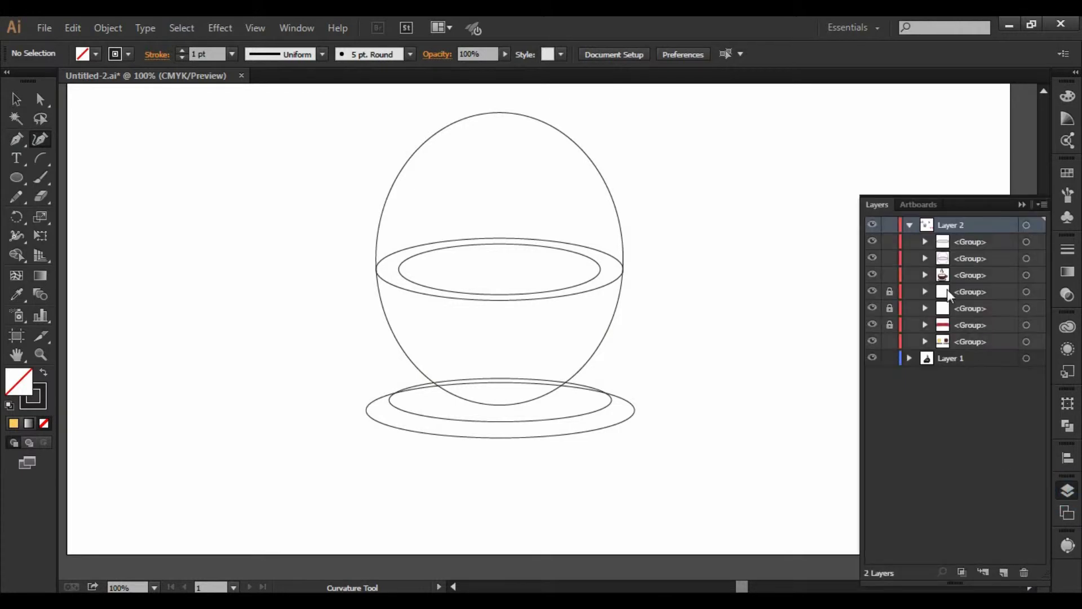
{"action": "left_click", "coordinate": [913, 227]}
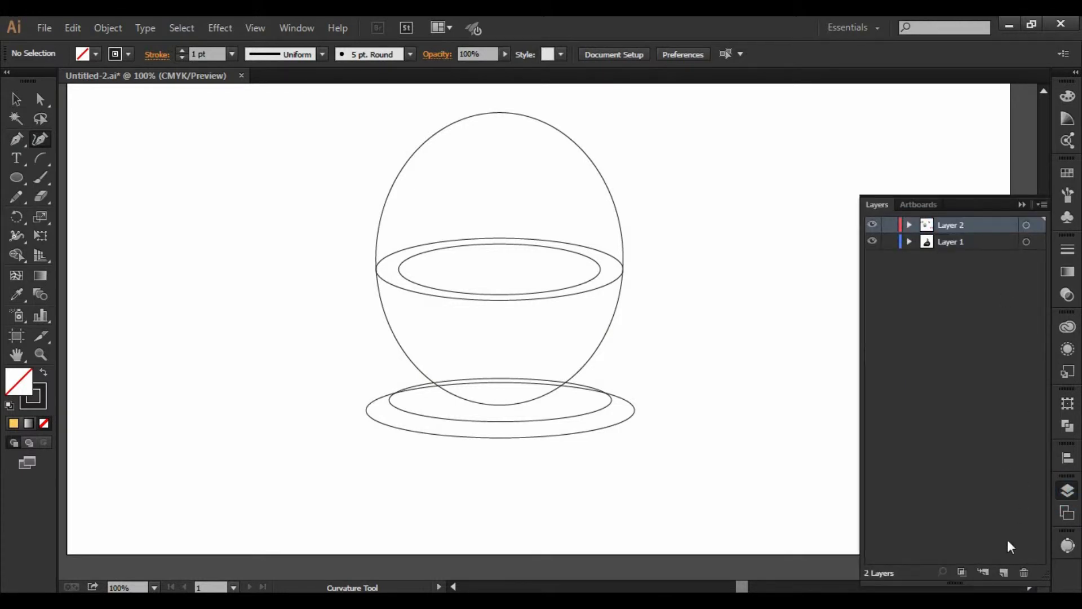
{"action": "left_click", "coordinate": [1003, 572]}
{"action": "left_click", "coordinate": [889, 242]}
{"action": "left_click", "coordinate": [1020, 204]}
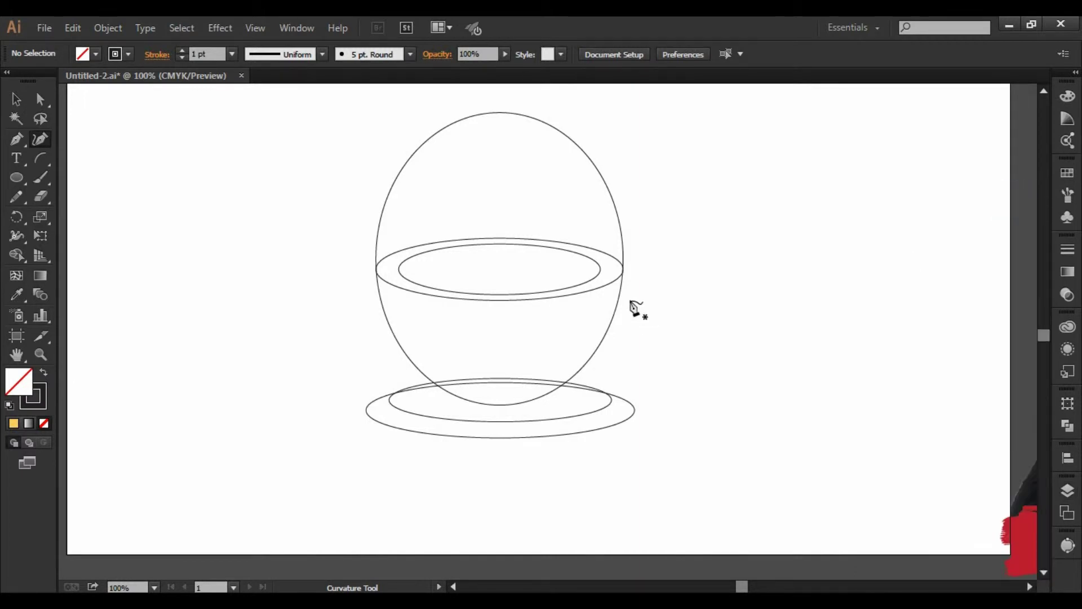
Step: With the Curvature Tool, trace the handle's outer curve and lower tip from the cup's right edge
{"action": "left_click", "coordinate": [612, 297]}
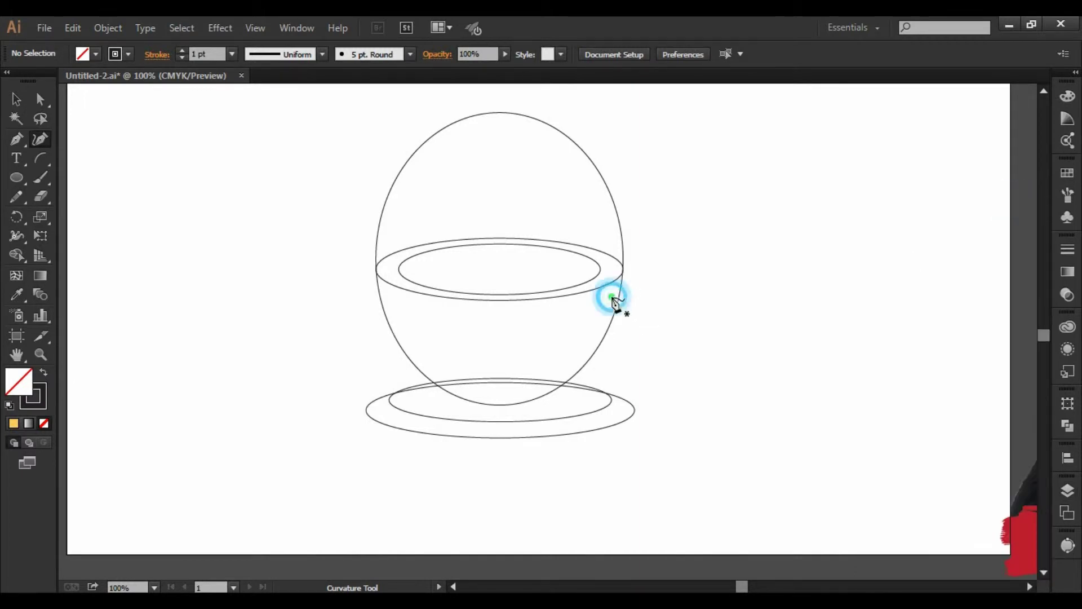
{"action": "left_click", "coordinate": [649, 296]}
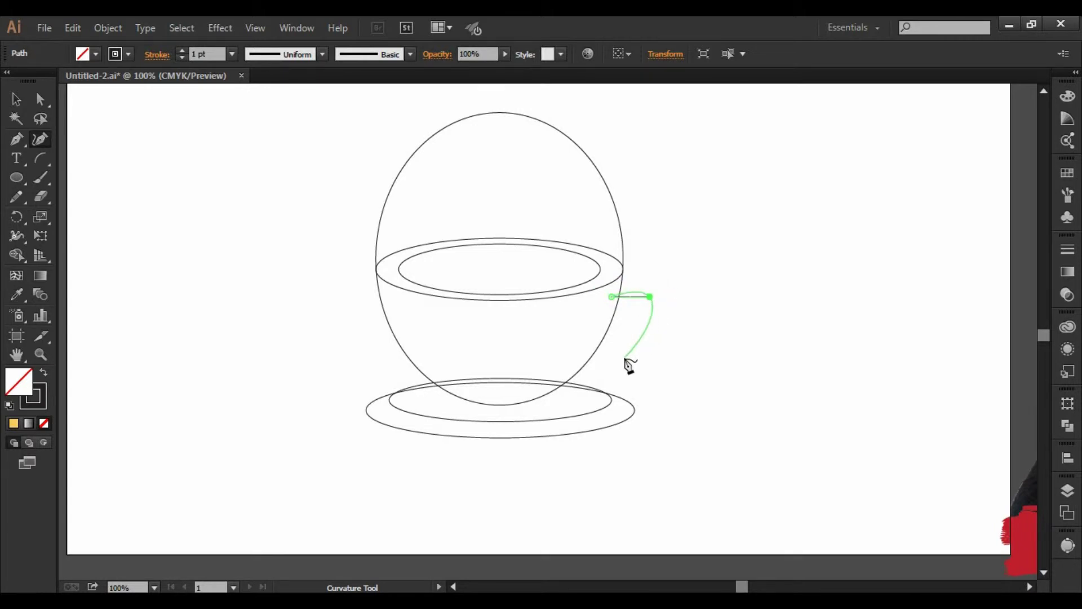
{"action": "left_click", "coordinate": [644, 345]}
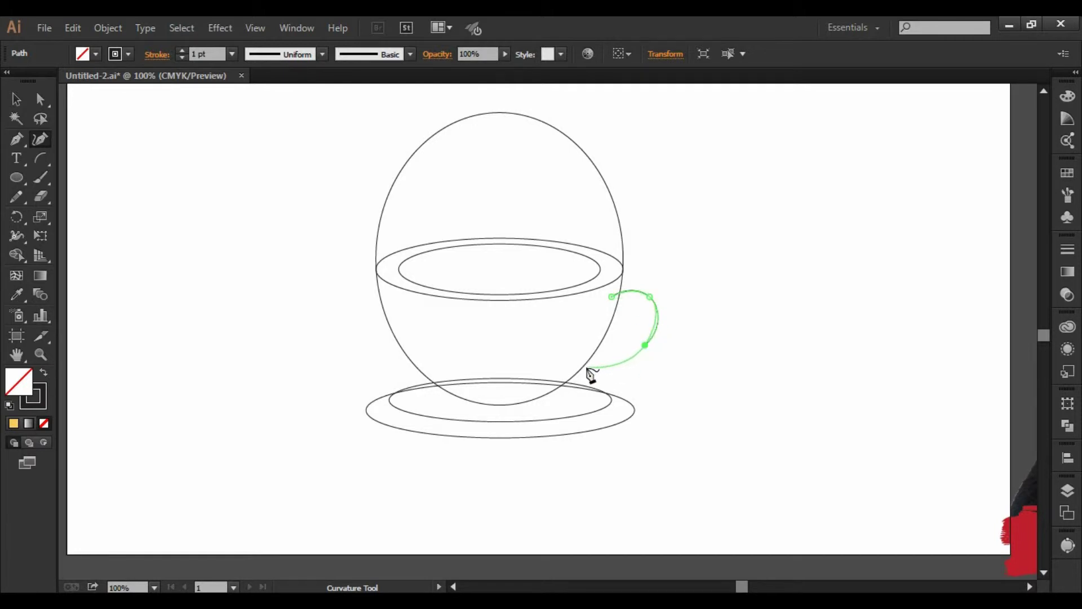
{"action": "left_click", "coordinate": [581, 368]}
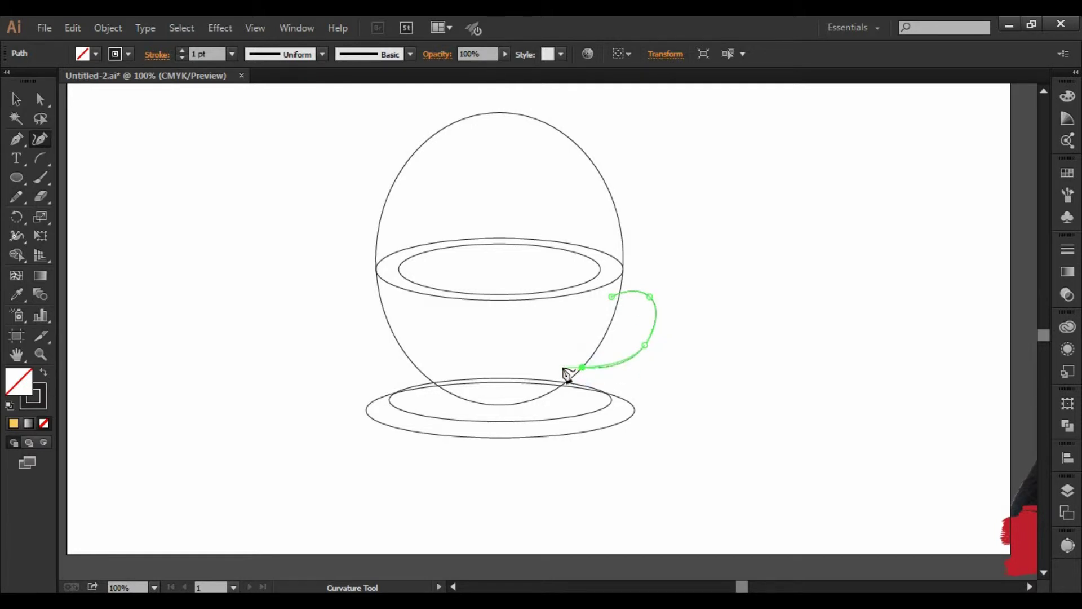
{"action": "left_click", "coordinate": [562, 366]}
{"action": "left_click", "coordinate": [565, 356]}
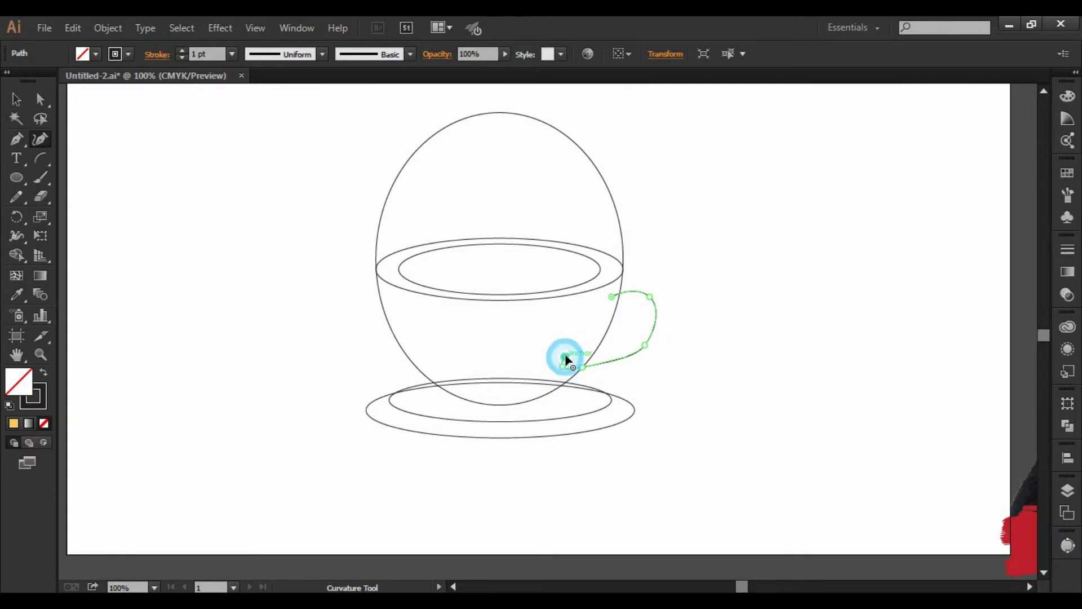
Step: Trace the handle's inner curve back up and close the path on its first point
{"action": "left_click", "coordinate": [590, 352]}
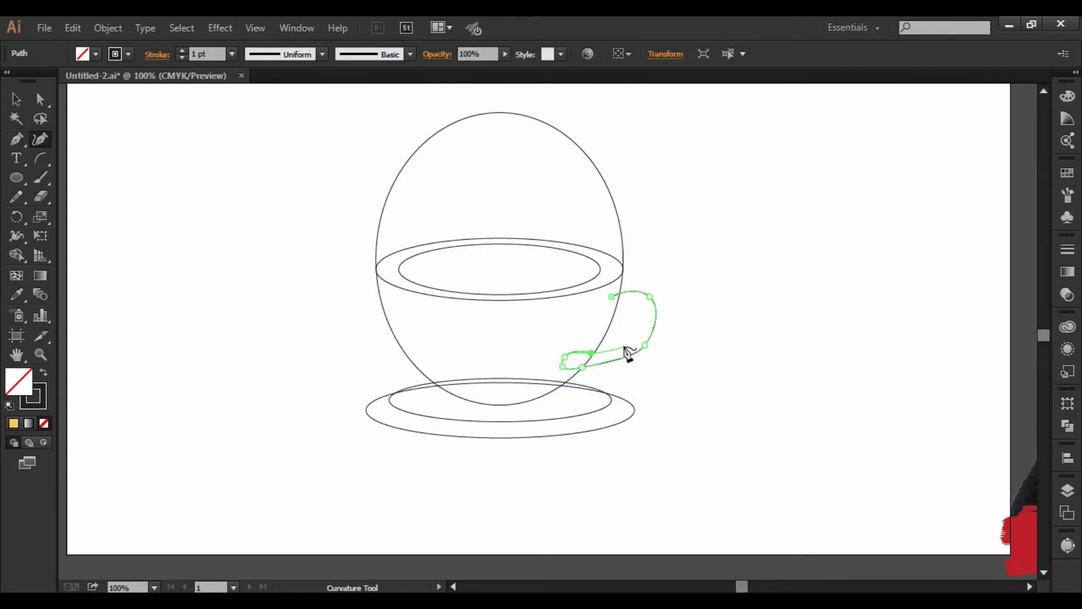
{"action": "left_click", "coordinate": [635, 336]}
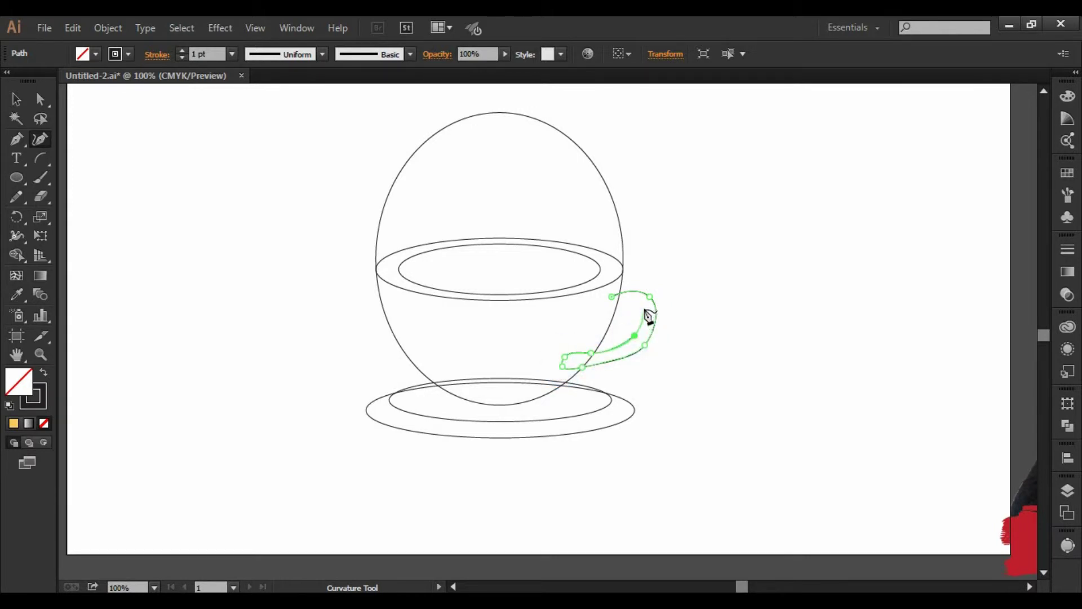
{"action": "left_click", "coordinate": [642, 304]}
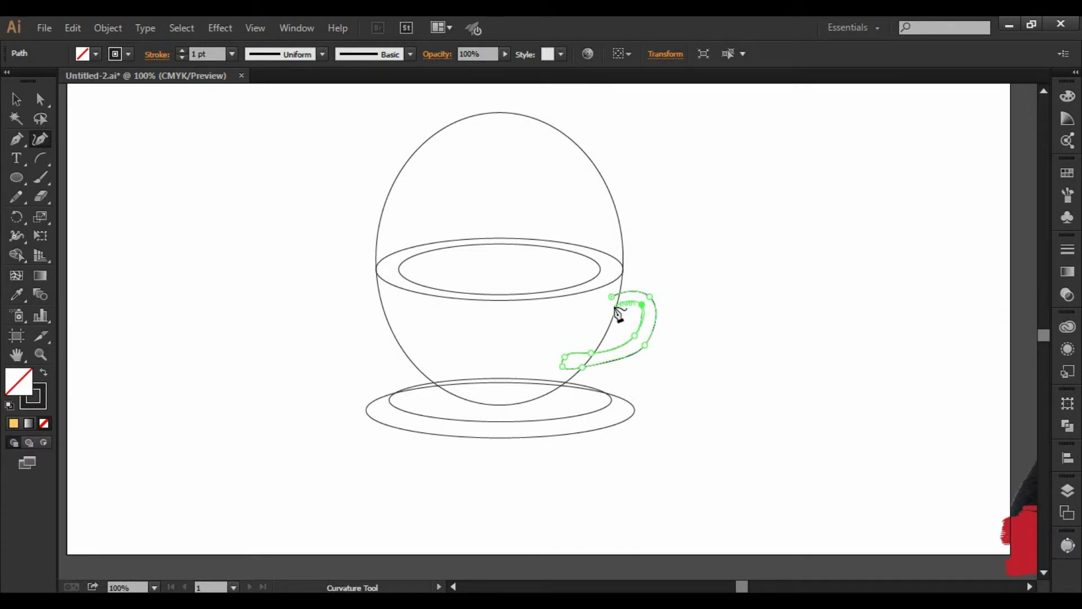
{"action": "left_click", "coordinate": [609, 311]}
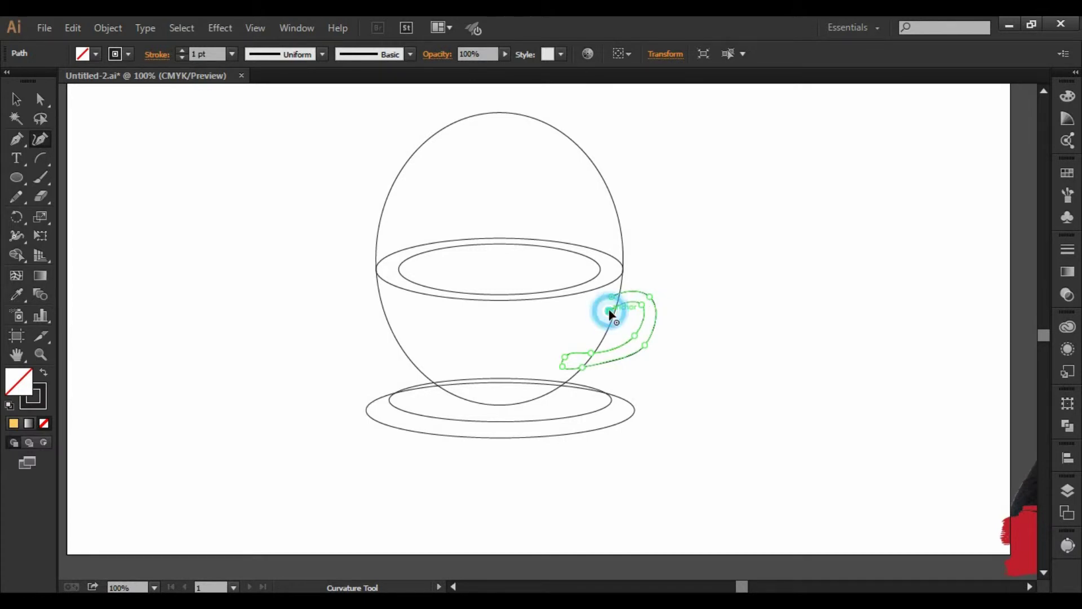
{"action": "left_click", "coordinate": [611, 297]}
{"action": "left_click", "coordinate": [15, 100]}
{"action": "left_click", "coordinate": [882, 331]}
Step: Select the handle path and switch to Direct Selection (A) to reveal its anchor points
{"action": "scroll", "coordinate": [678, 322], "scroll_direction": "up", "scroll_amount": 1}
{"action": "scroll", "coordinate": [678, 329], "scroll_direction": "up", "scroll_amount": 1}
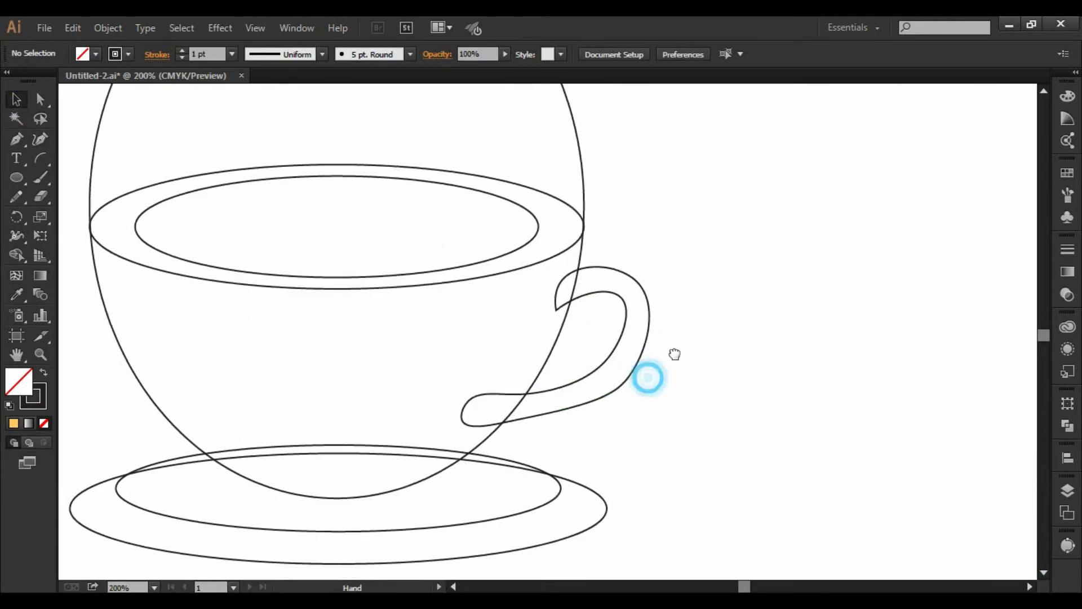
{"action": "left_click", "coordinate": [610, 357]}
{"action": "scroll", "coordinate": [716, 386], "scroll_direction": "up", "scroll_amount": 1}
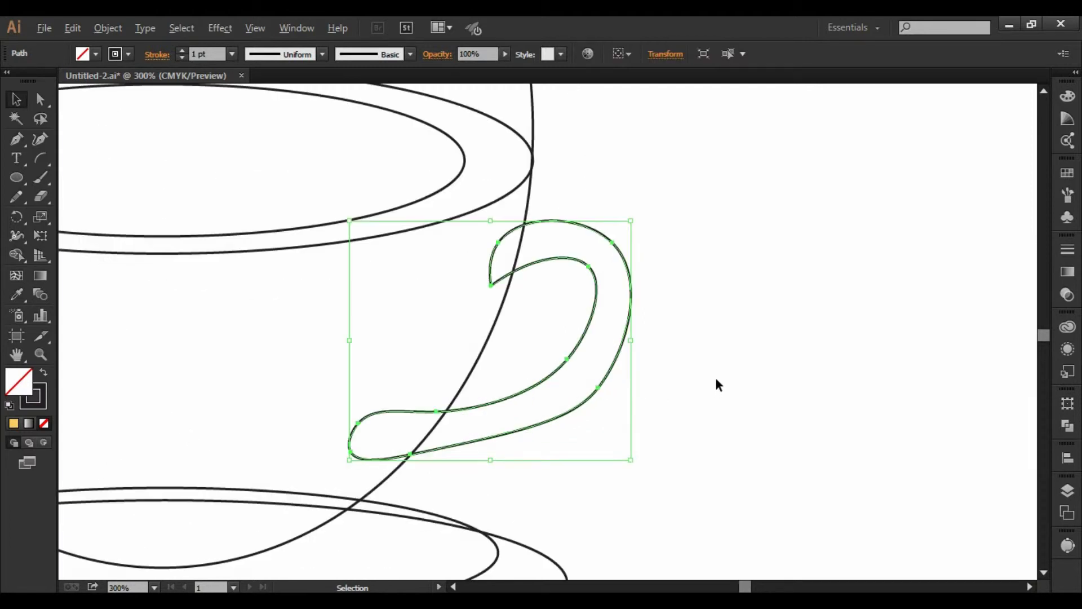
{"action": "left_click", "coordinate": [713, 378]}
{"action": "left_click", "coordinate": [563, 360]}
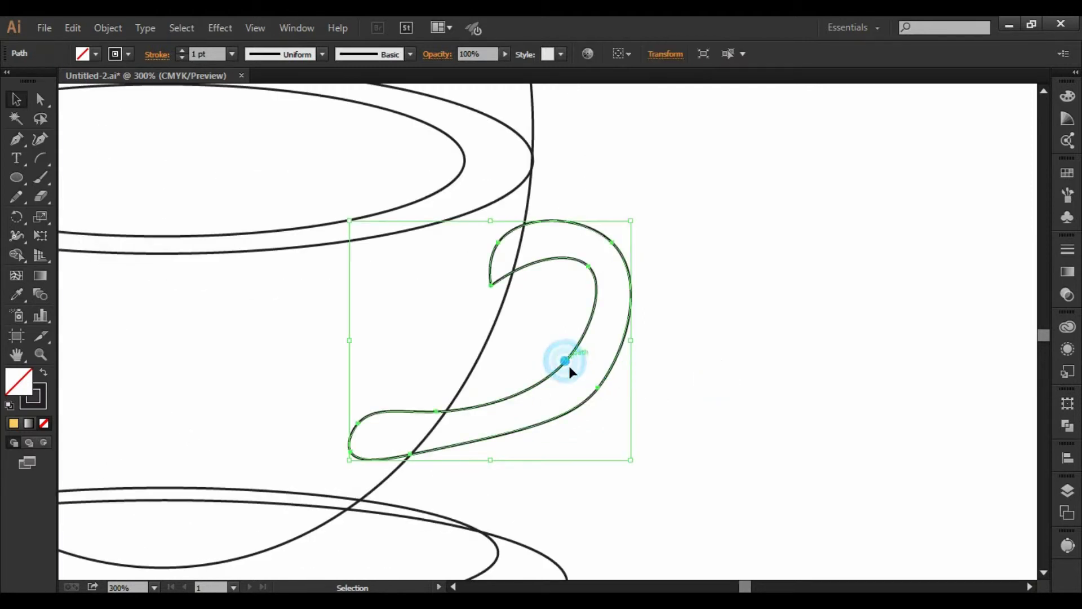
{"action": "left_click", "coordinate": [40, 102]}
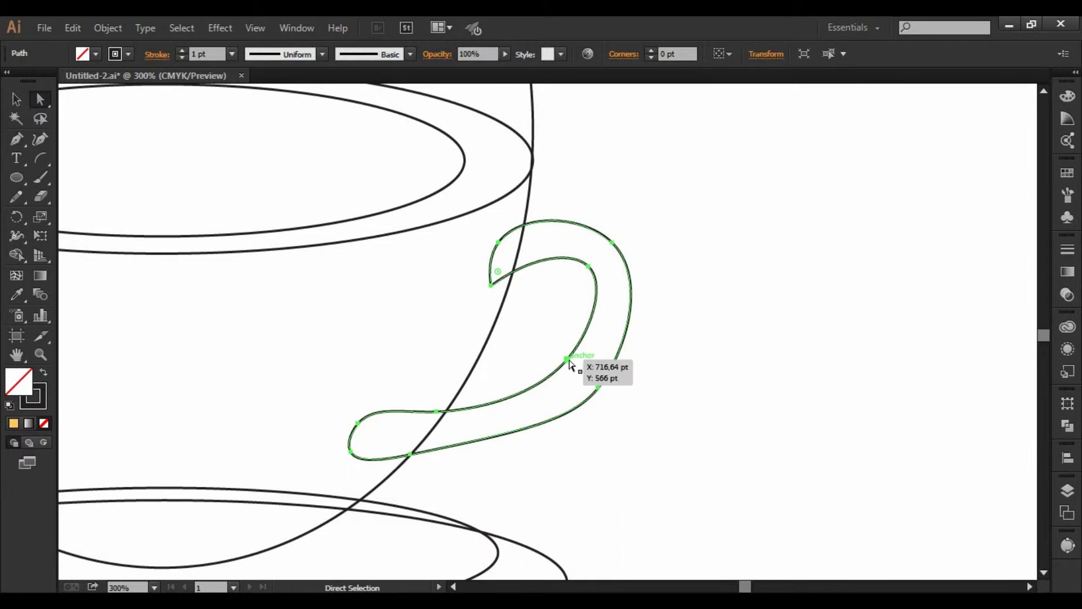
Step: Smooth the cup handle's upper and outer curves by adjusting its anchors and direction handles
{"action": "left_click", "coordinate": [566, 359]}
{"action": "left_click_drag", "start_coordinate": [607, 286], "coordinate": [608, 291]}
{"action": "left_click", "coordinate": [597, 390]}
{"action": "left_click_drag", "start_coordinate": [630, 348], "coordinate": [638, 351]}
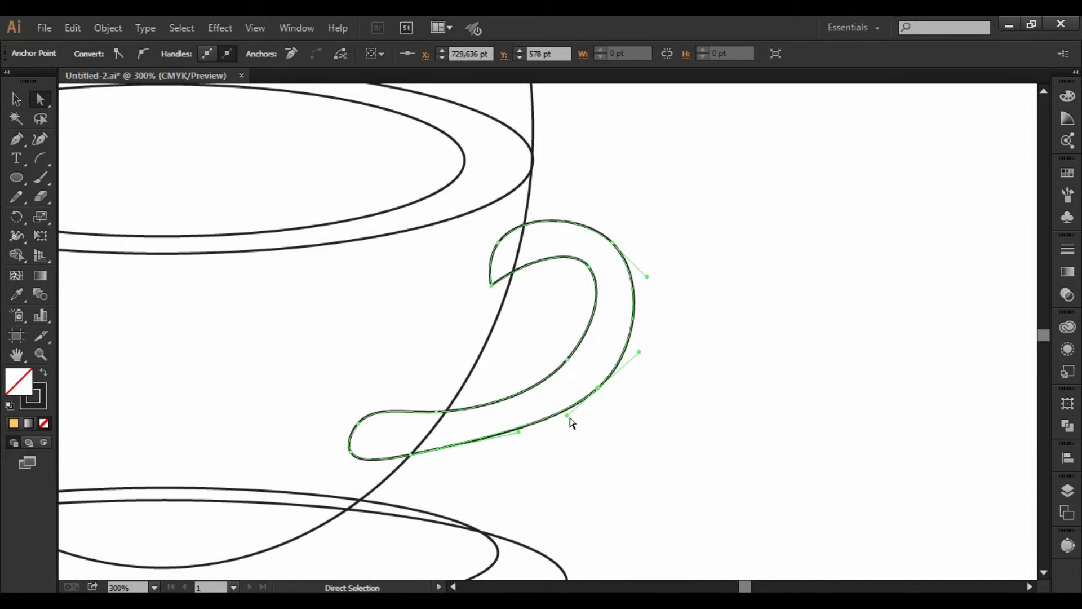
{"action": "left_click_drag", "start_coordinate": [568, 416], "coordinate": [571, 418]}
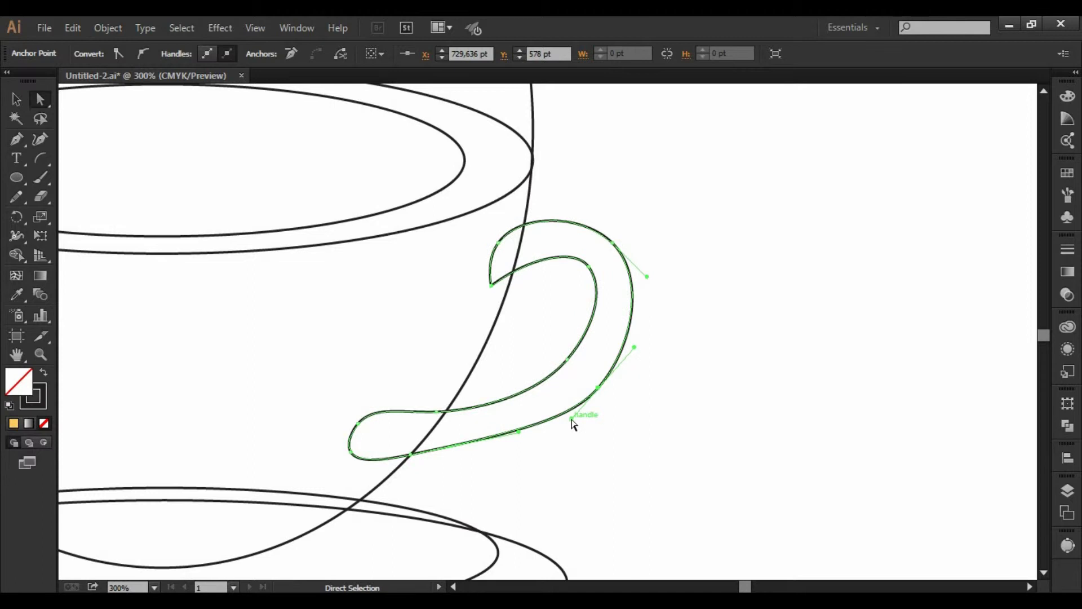
Step: Reshape the handle's lower inner curve, upper curve and upper inner curve
{"action": "left_click", "coordinate": [484, 404]}
{"action": "left_click_drag", "start_coordinate": [524, 410], "coordinate": [516, 402]}
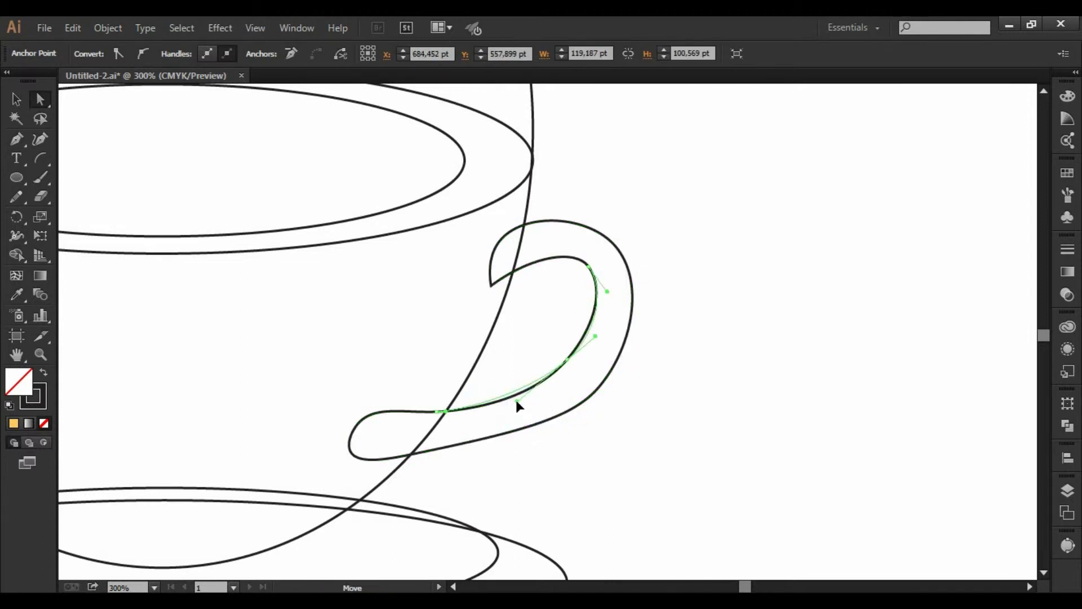
{"action": "left_click", "coordinate": [597, 302]}
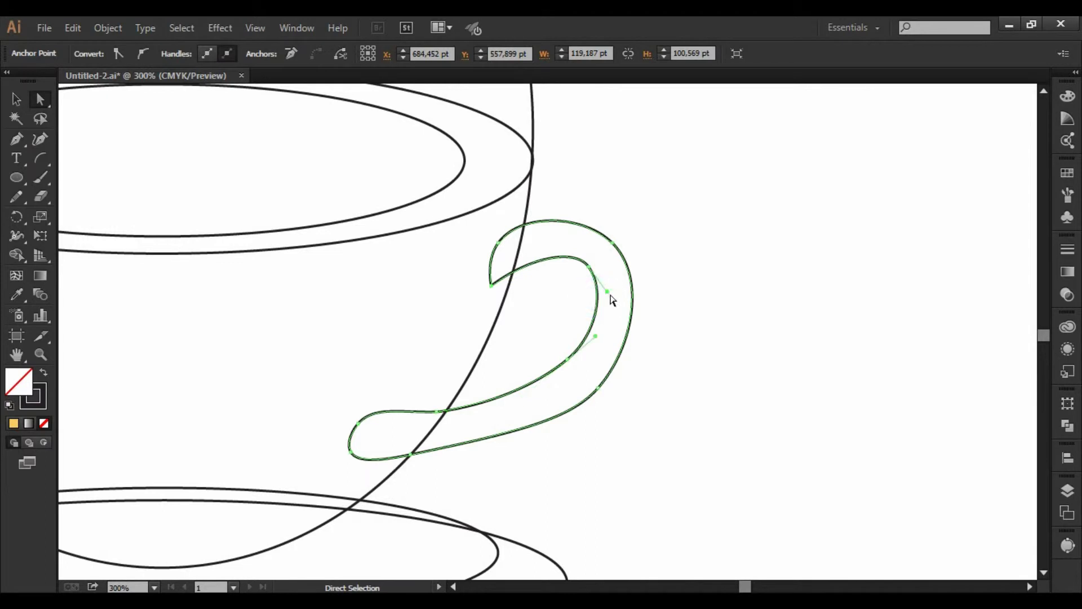
{"action": "left_click_drag", "start_coordinate": [607, 292], "coordinate": [603, 294]}
{"action": "left_click", "coordinate": [603, 293]}
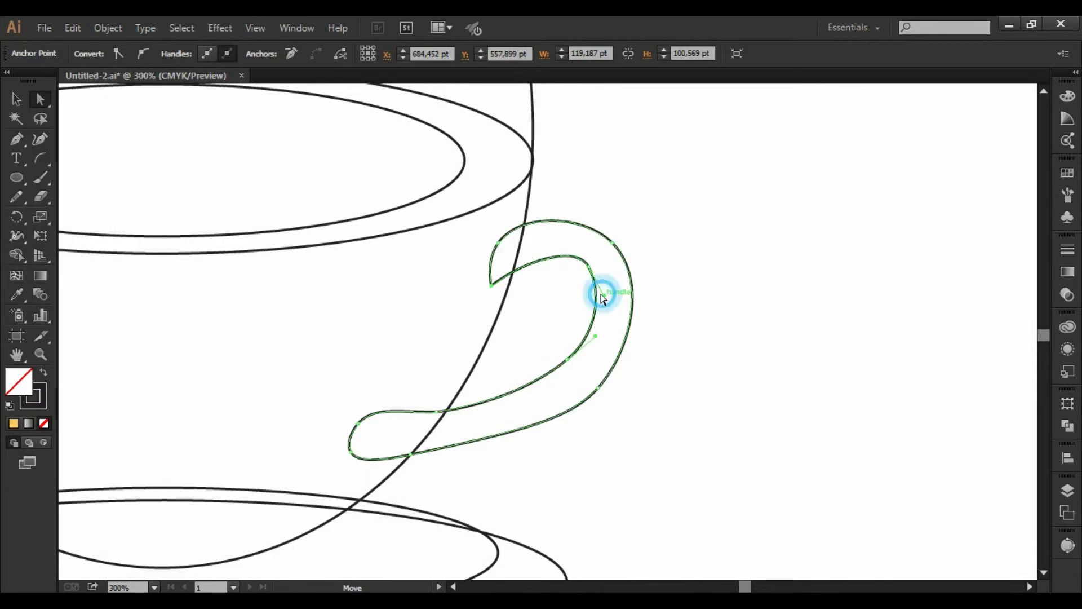
{"action": "left_click", "coordinate": [580, 258]}
{"action": "left_click_drag", "start_coordinate": [530, 258], "coordinate": [533, 265]}
Step: Round the inner corner anchor into a smooth hook and even the lower inner curve, then deselect
{"action": "left_click", "coordinate": [577, 256]}
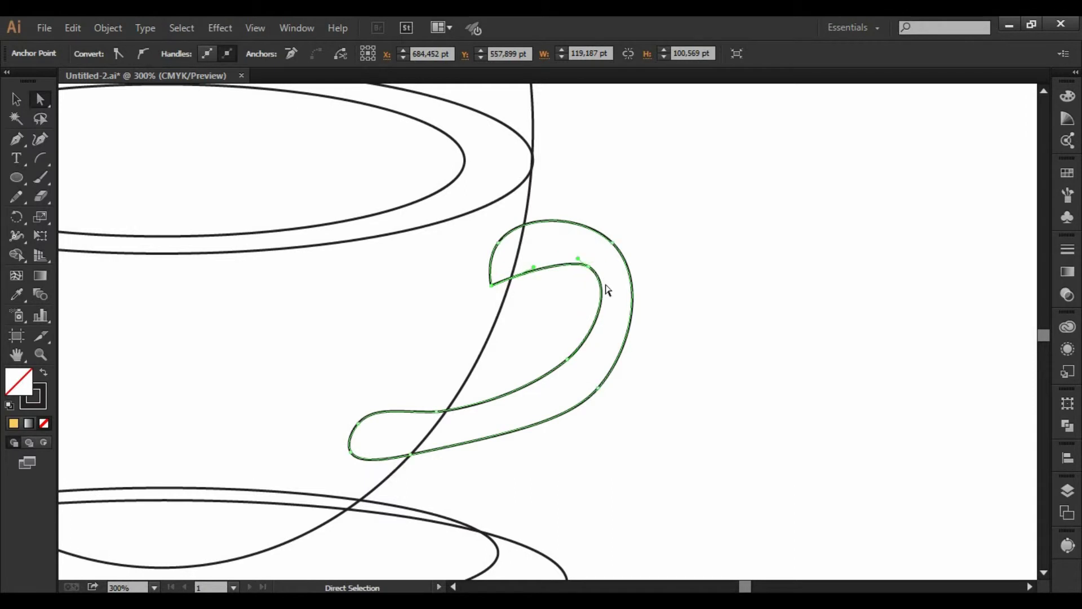
{"action": "left_click_drag", "start_coordinate": [596, 273], "coordinate": [612, 287]}
{"action": "left_click", "coordinate": [615, 285]}
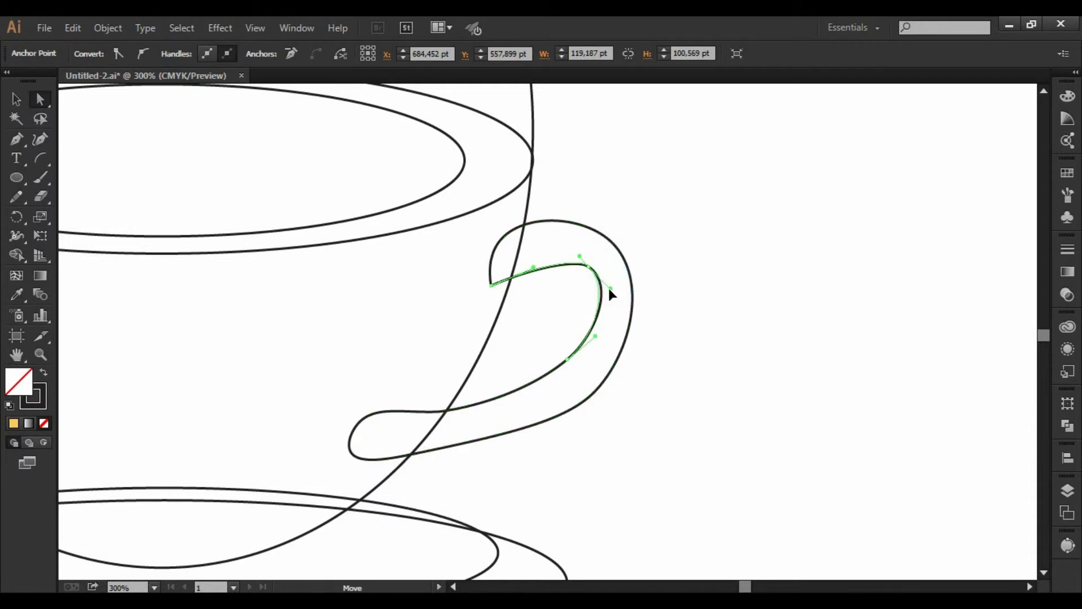
{"action": "left_click_drag", "start_coordinate": [587, 268], "coordinate": [587, 275]}
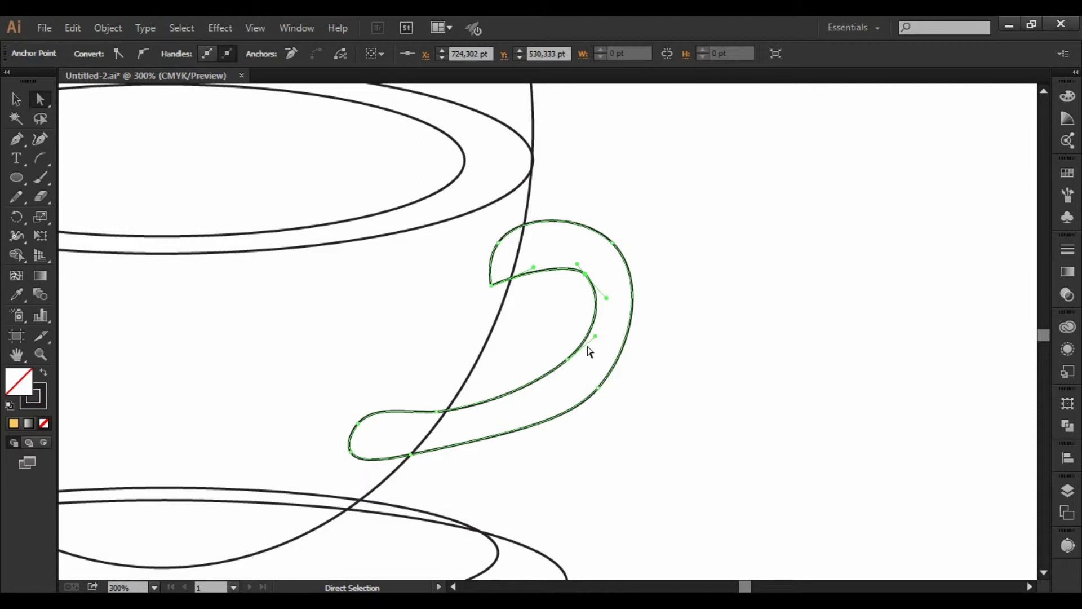
{"action": "left_click_drag", "start_coordinate": [596, 336], "coordinate": [590, 328]}
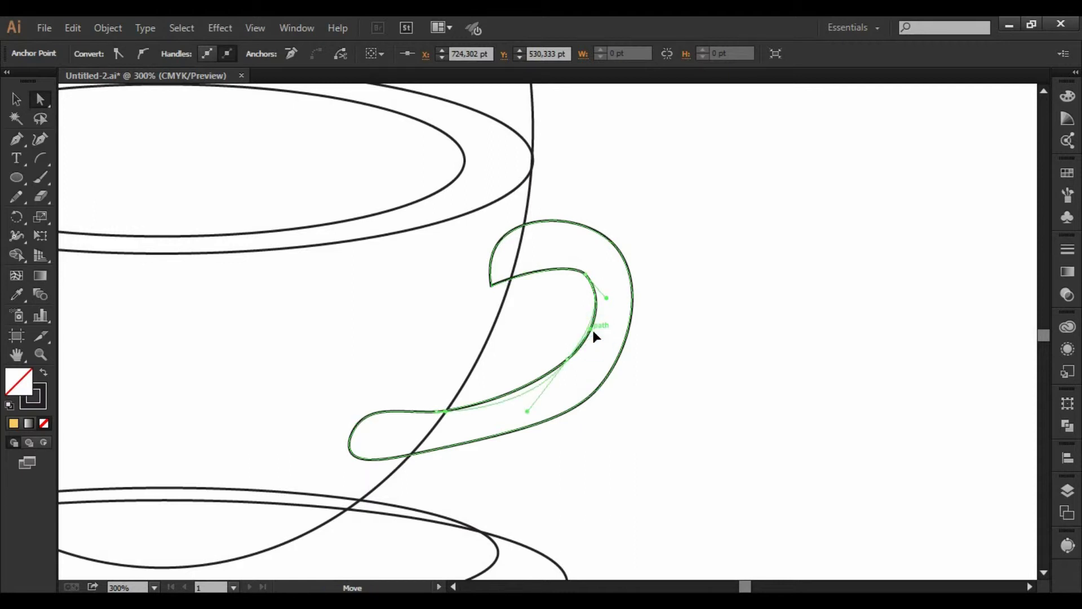
{"action": "left_click", "coordinate": [16, 105]}
{"action": "left_click", "coordinate": [702, 309]}
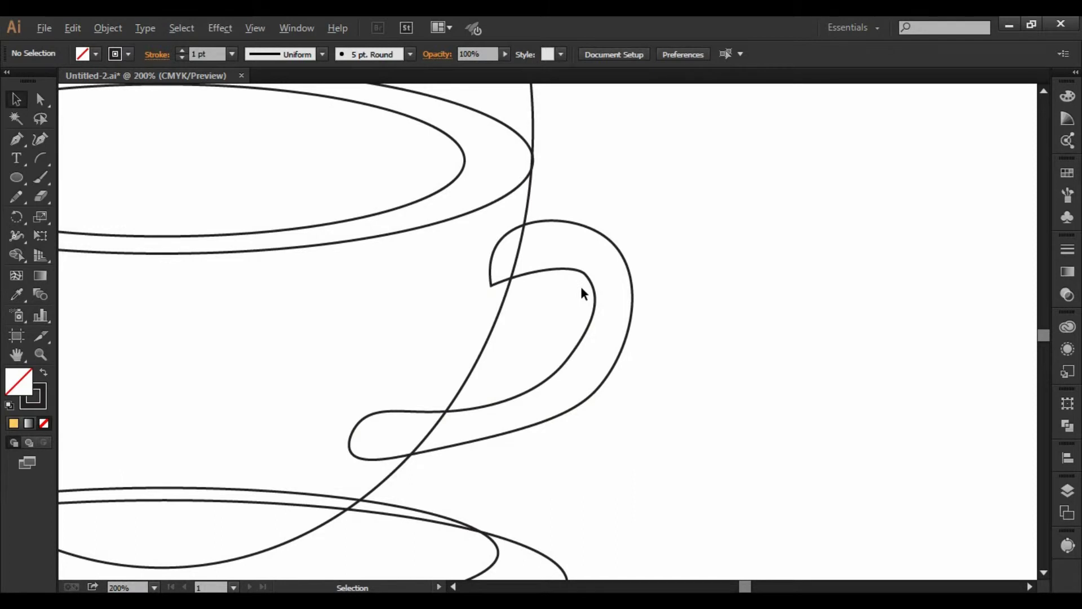
Step: Zoom out and pan until the cup, swatches and reference icon all fit on screen
{"action": "scroll", "coordinate": [580, 293], "scroll_direction": "down", "scroll_amount": 2}
{"action": "scroll", "coordinate": [583, 292], "scroll_direction": "down", "scroll_amount": 1}
{"action": "mouse_move", "coordinate": [664, 218]}
{"action": "left_mouse_down"}
{"action": "mouse_move", "coordinate": [575, 233]}
{"action": "mouse_move", "coordinate": [646, 274]}
{"action": "left_mouse_up"}
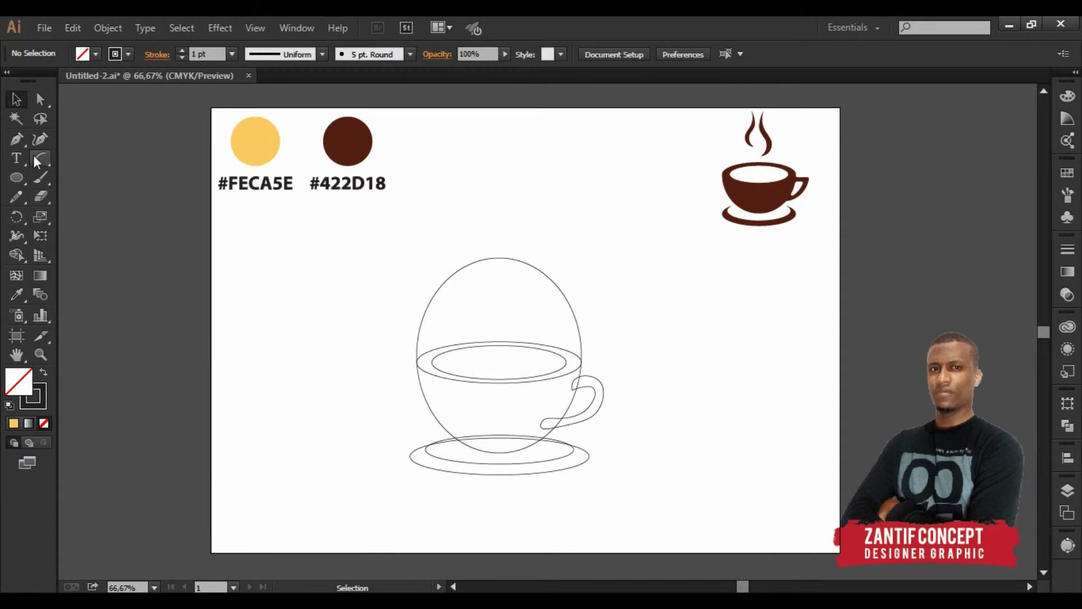
Step: With the Curvature tool, draw the steam wisp's wavy left edge down to its bottom tip
{"action": "left_click", "coordinate": [40, 139]}
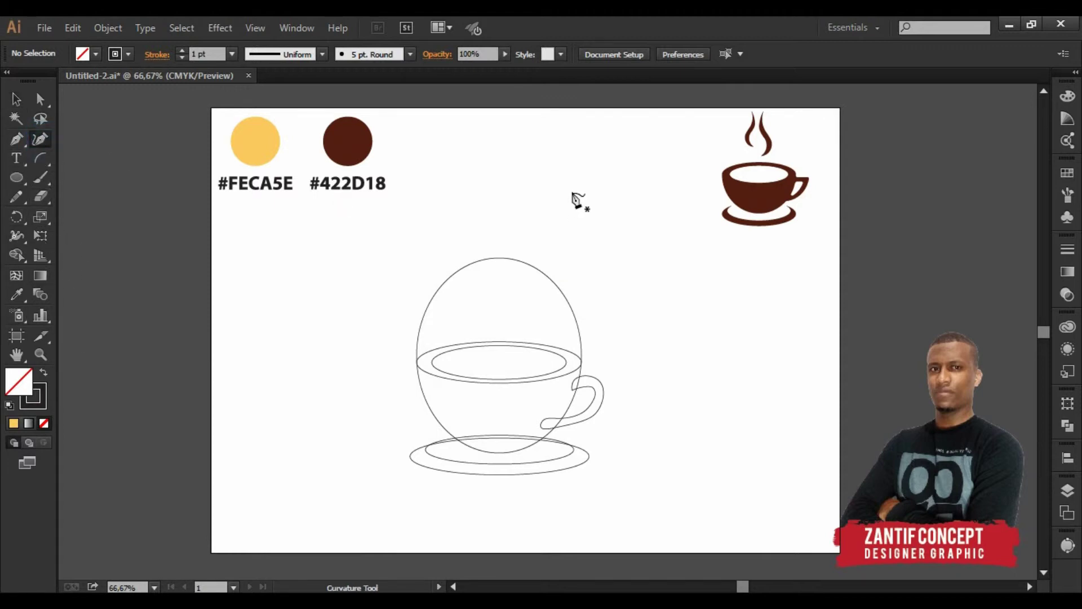
{"action": "left_click", "coordinate": [643, 173]}
{"action": "left_click", "coordinate": [631, 200]}
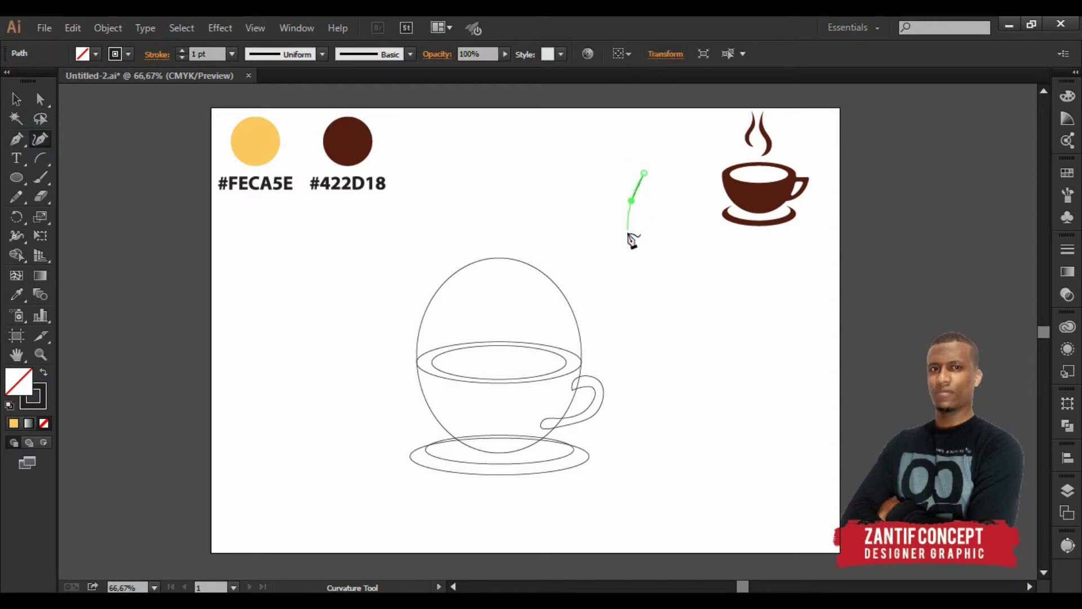
{"action": "left_click", "coordinate": [633, 236]}
{"action": "left_click", "coordinate": [644, 256]}
{"action": "left_click", "coordinate": [653, 276]}
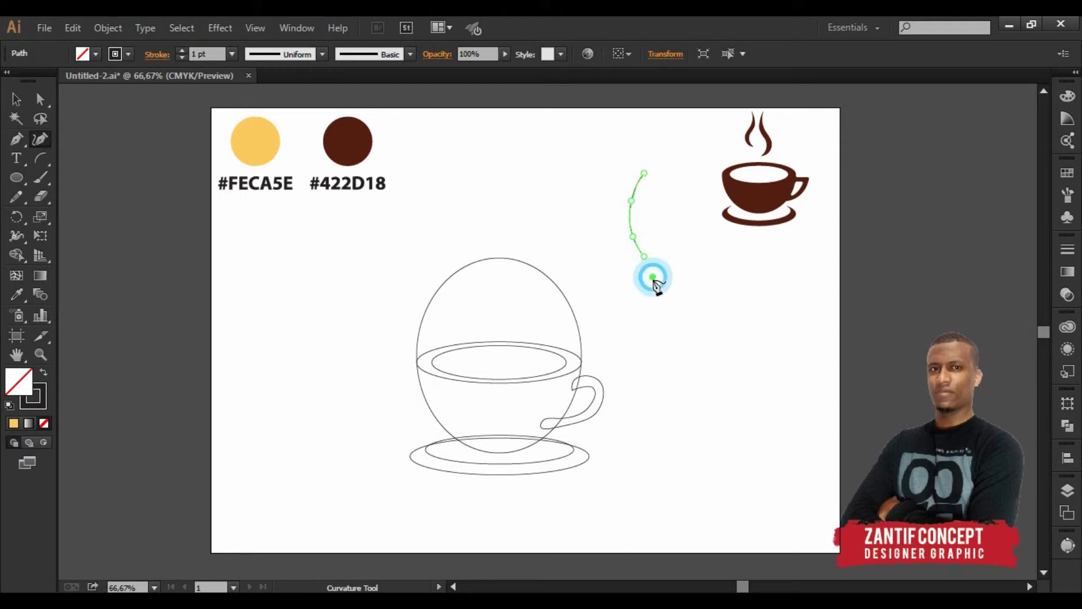
{"action": "left_click", "coordinate": [638, 311]}
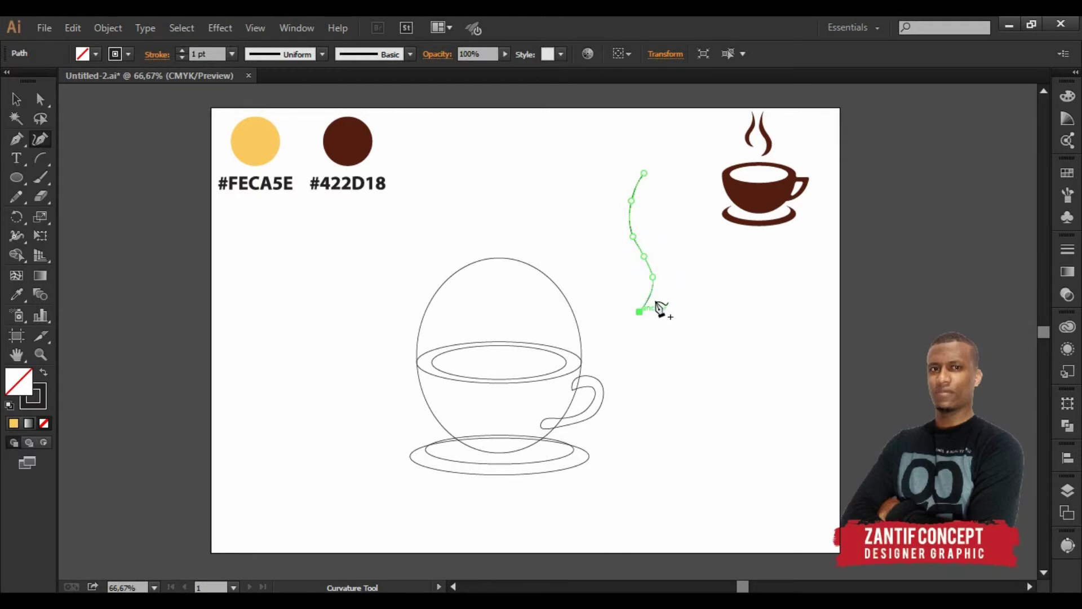
Step: Bring the wisp's wavy right edge up to its upper tip, close the shape and select it
{"action": "left_click", "coordinate": [661, 295]}
{"action": "left_click", "coordinate": [663, 270]}
{"action": "left_click", "coordinate": [646, 240]}
{"action": "left_click", "coordinate": [643, 216]}
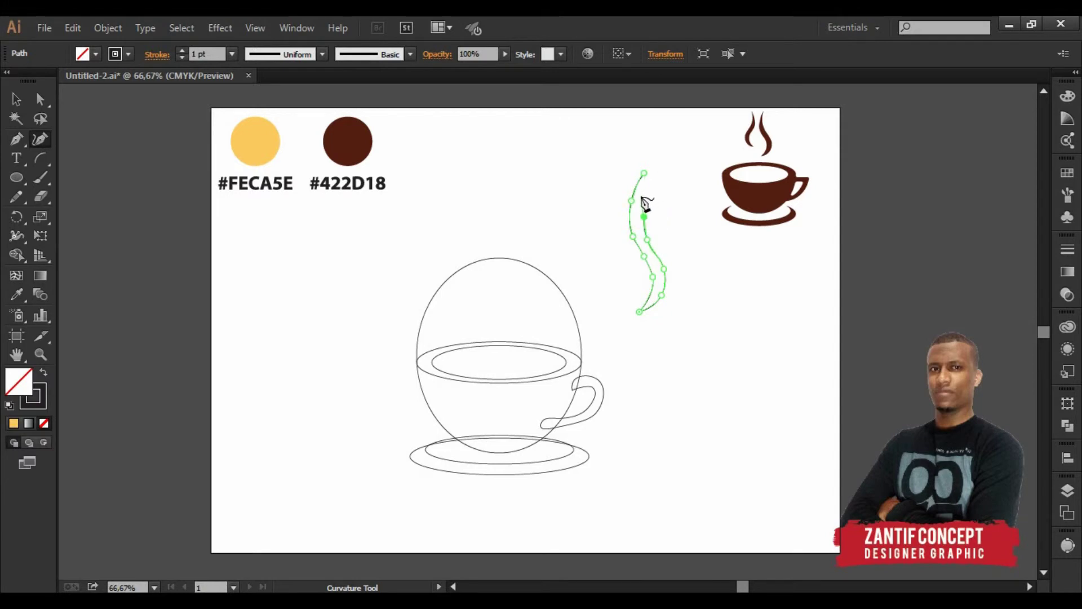
{"action": "left_click", "coordinate": [660, 176]}
{"action": "left_click", "coordinate": [677, 160]}
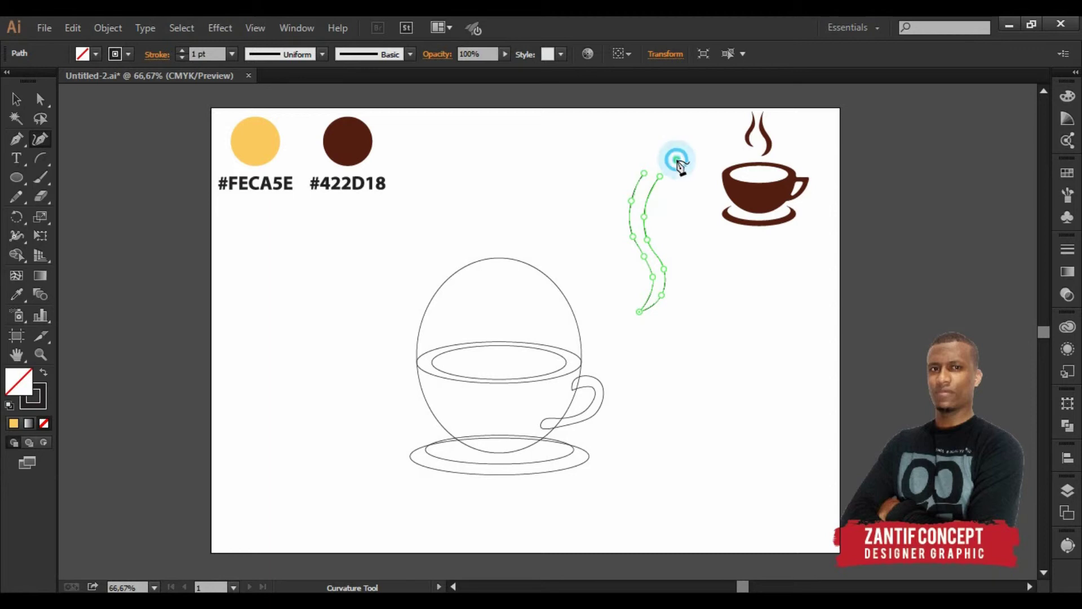
{"action": "left_click", "coordinate": [644, 172]}
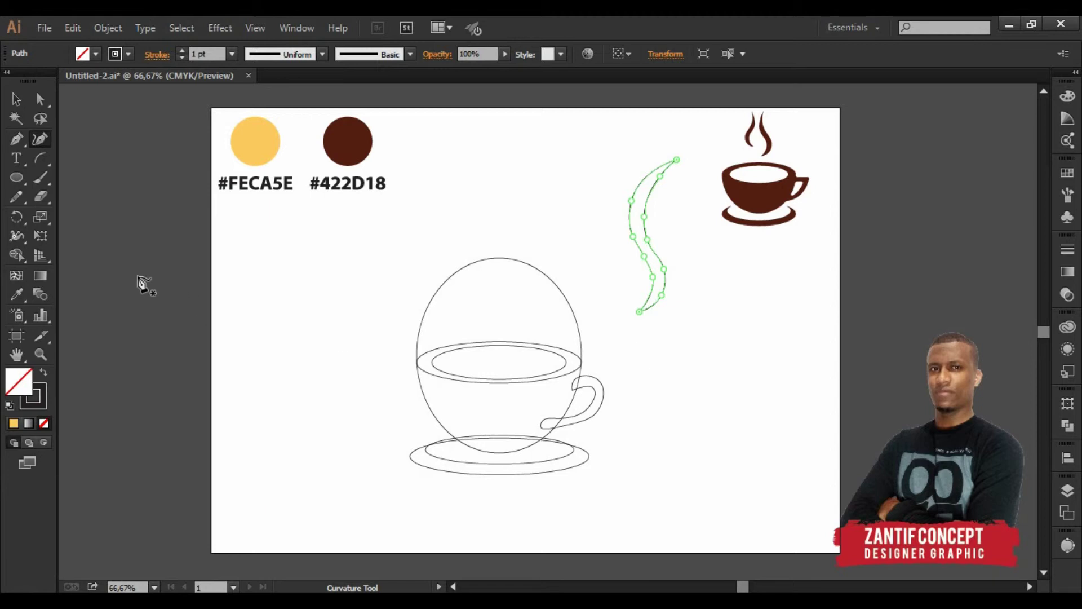
{"action": "left_click", "coordinate": [16, 99]}
{"action": "left_click", "coordinate": [676, 363]}
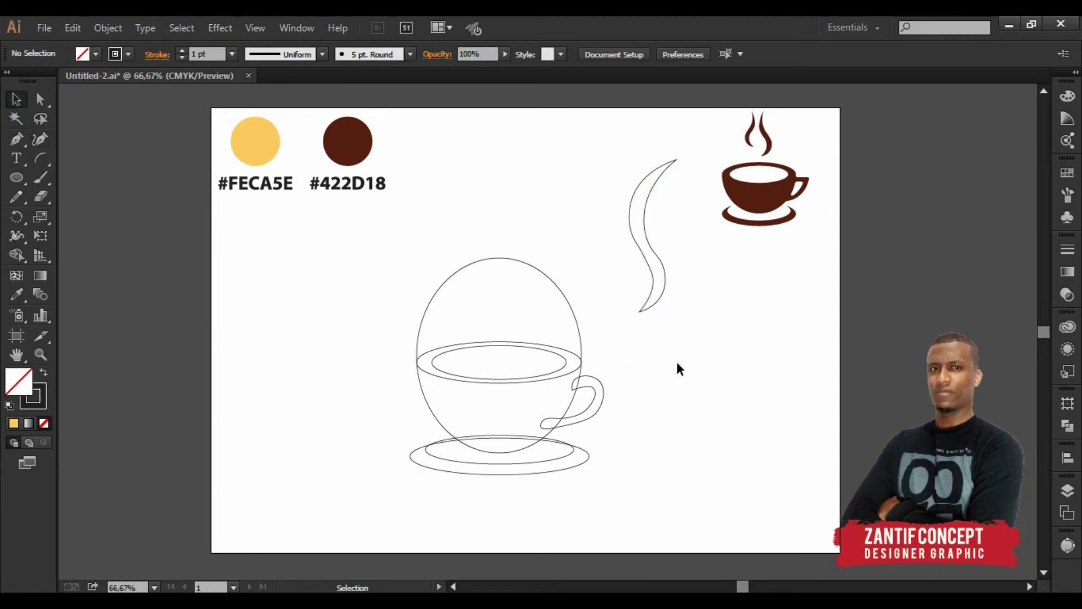
Step: Scale the steam wisp down, move it above the cup, then marquee-select the cup and saucer outlines
{"action": "left_click", "coordinate": [668, 225]}
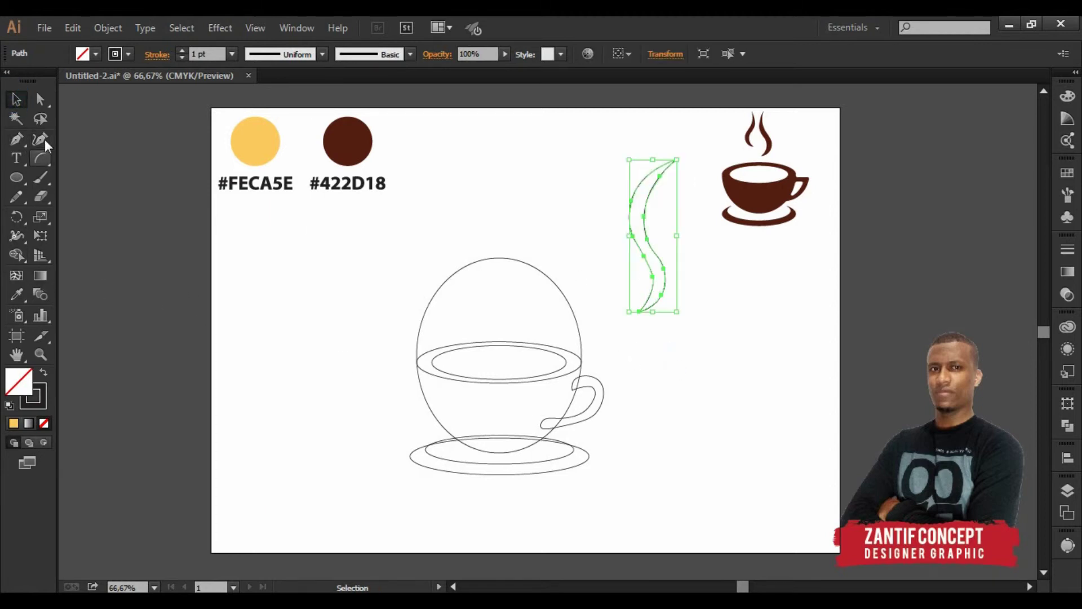
{"action": "left_click_drag", "start_coordinate": [677, 160], "coordinate": [667, 191]}
{"action": "mouse_move", "coordinate": [651, 266]}
{"action": "left_mouse_down"}
{"action": "mouse_move", "coordinate": [567, 223]}
{"action": "mouse_move", "coordinate": [574, 192]}
{"action": "left_mouse_up"}
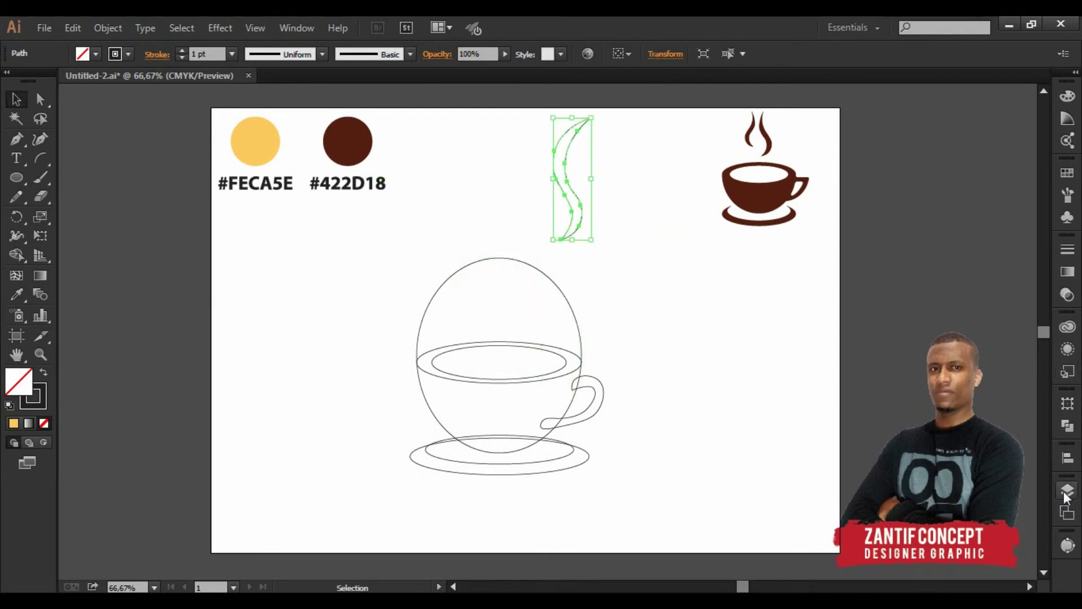
{"action": "left_click", "coordinate": [1066, 491]}
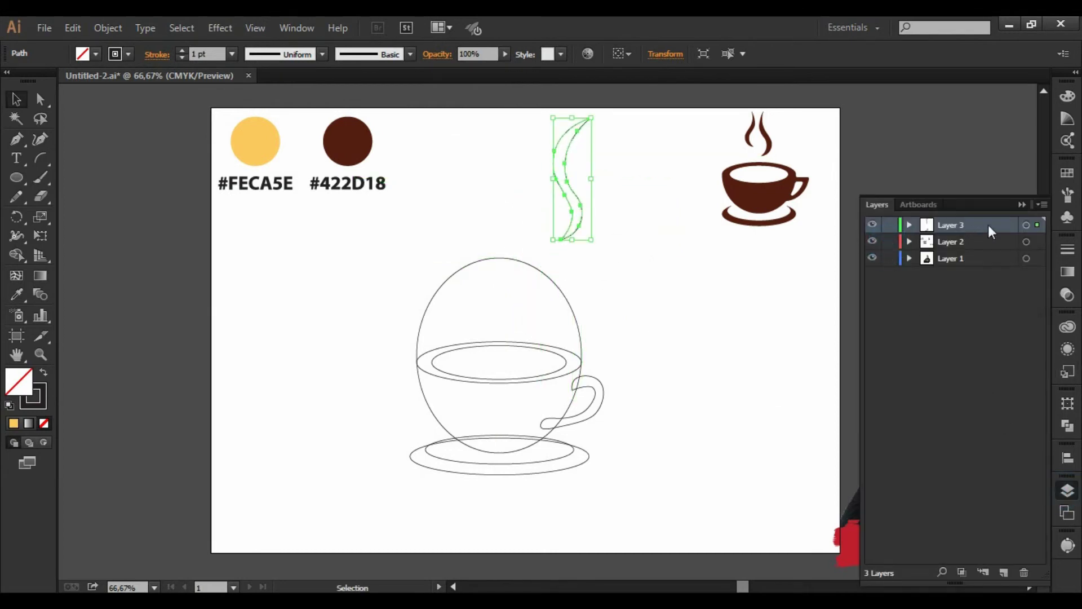
{"action": "left_click", "coordinate": [1014, 204]}
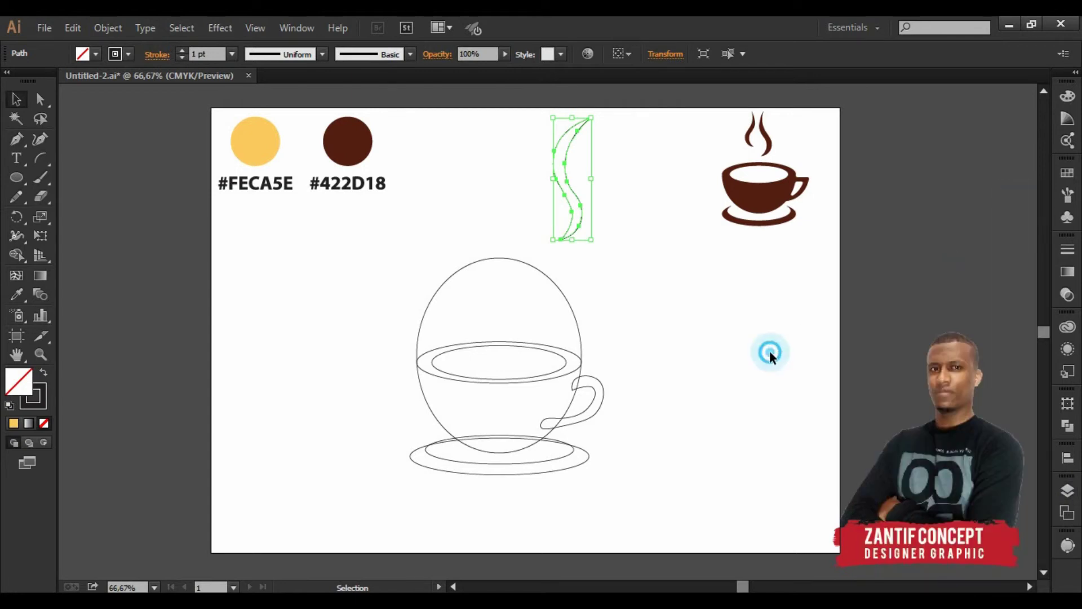
{"action": "left_click", "coordinate": [769, 350]}
{"action": "left_click_drag", "start_coordinate": [596, 504], "coordinate": [428, 290]}
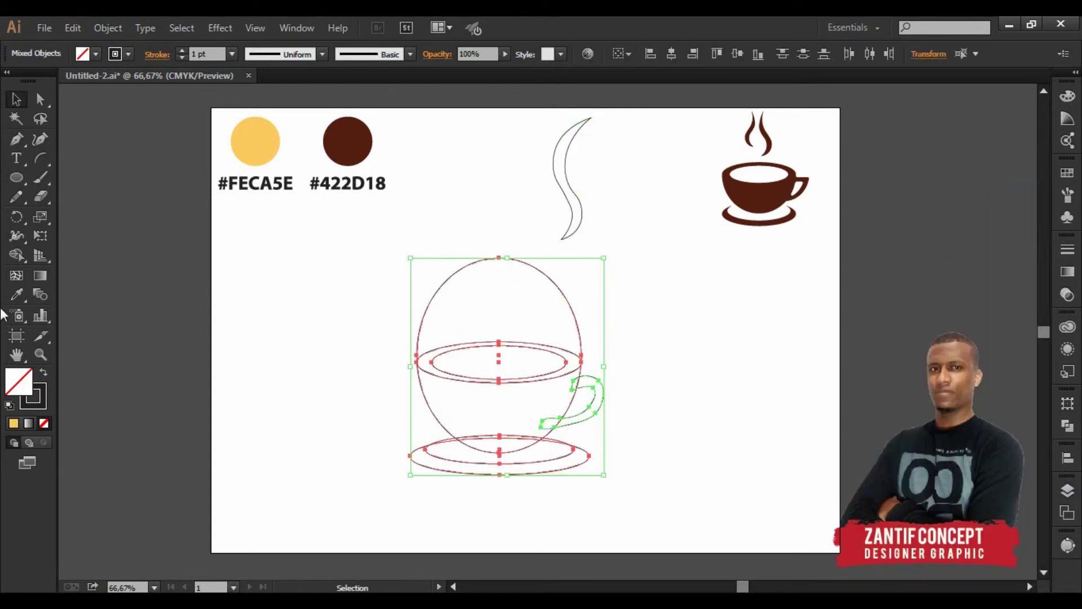
Step: Confirm the Shape Builder options and set a dark grey fill colour
{"action": "double_click", "coordinate": [16, 254]}
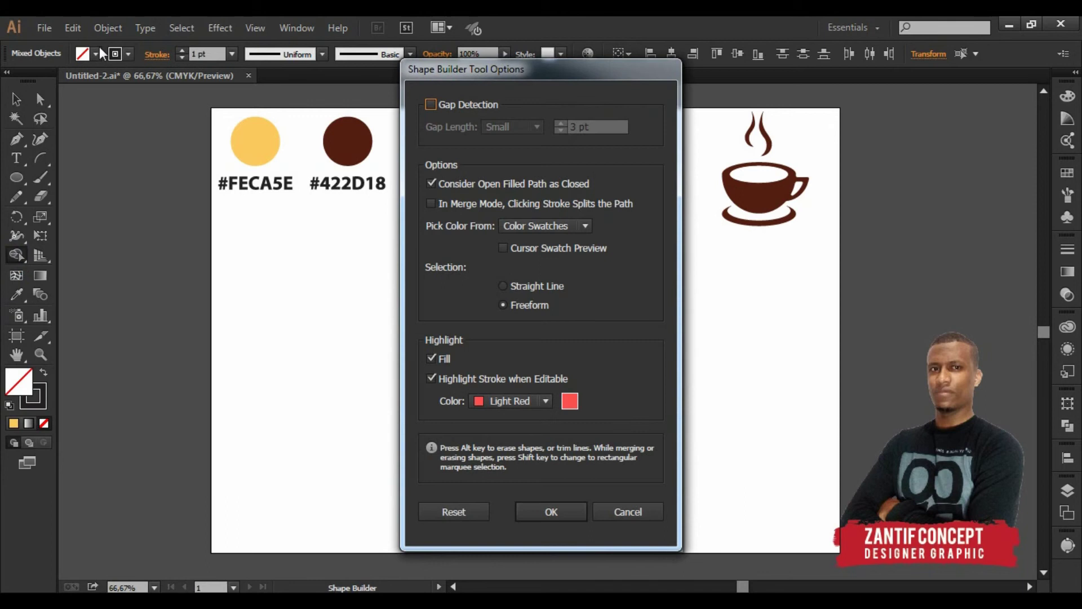
{"action": "left_click", "coordinate": [535, 505]}
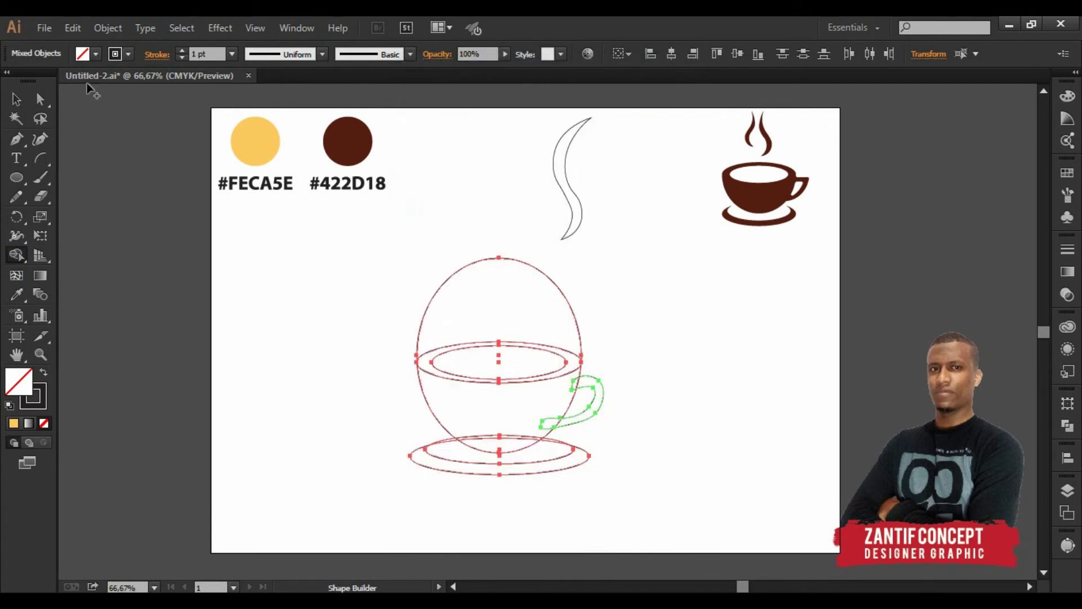
{"action": "left_click", "coordinate": [96, 54]}
{"action": "left_click", "coordinate": [21, 126]}
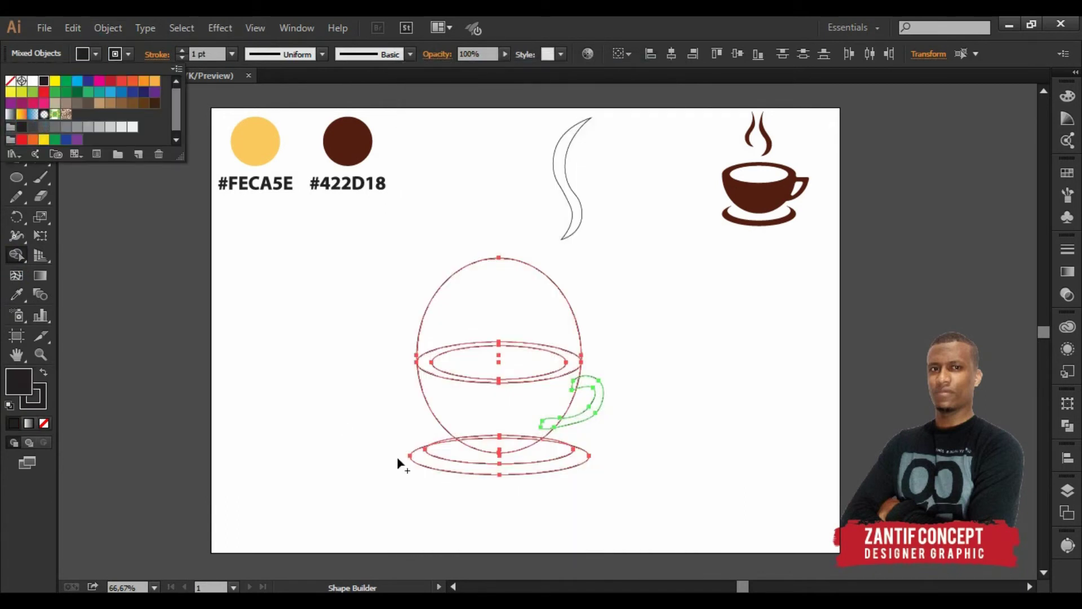
{"action": "left_click", "coordinate": [453, 471]}
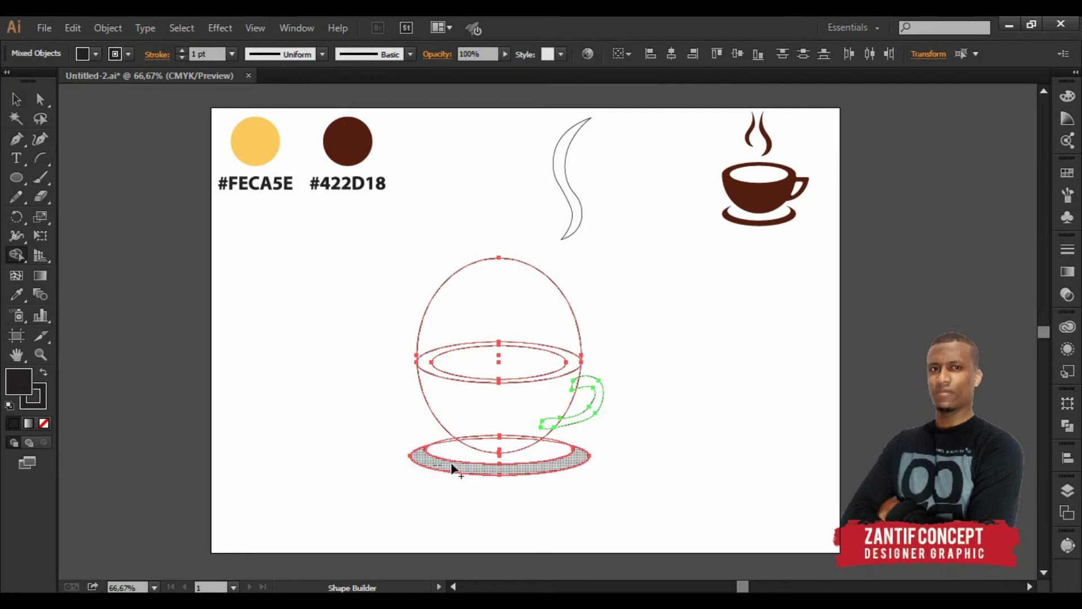
Step: Fill the saucer ring and merge the cup body, handle and rim into one dark shape
{"action": "left_click", "coordinate": [451, 469]}
{"action": "mouse_move", "coordinate": [506, 389]}
{"action": "left_mouse_down"}
{"action": "mouse_move", "coordinate": [497, 444]}
{"action": "mouse_move", "coordinate": [518, 429]}
{"action": "left_mouse_up"}
{"action": "left_click_drag", "start_coordinate": [566, 391], "coordinate": [580, 387]}
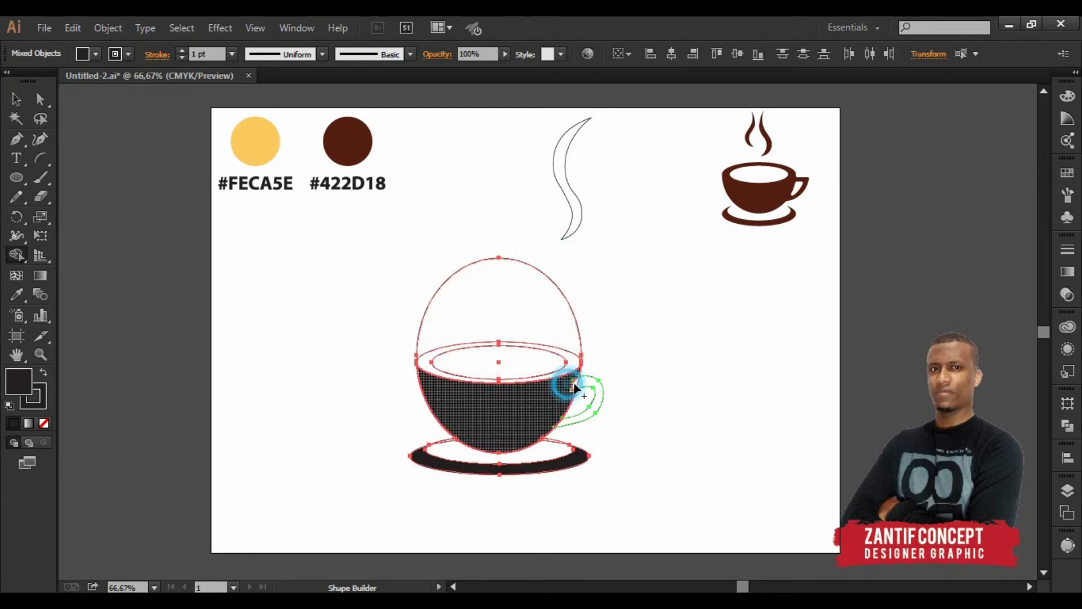
{"action": "left_click", "coordinate": [572, 368]}
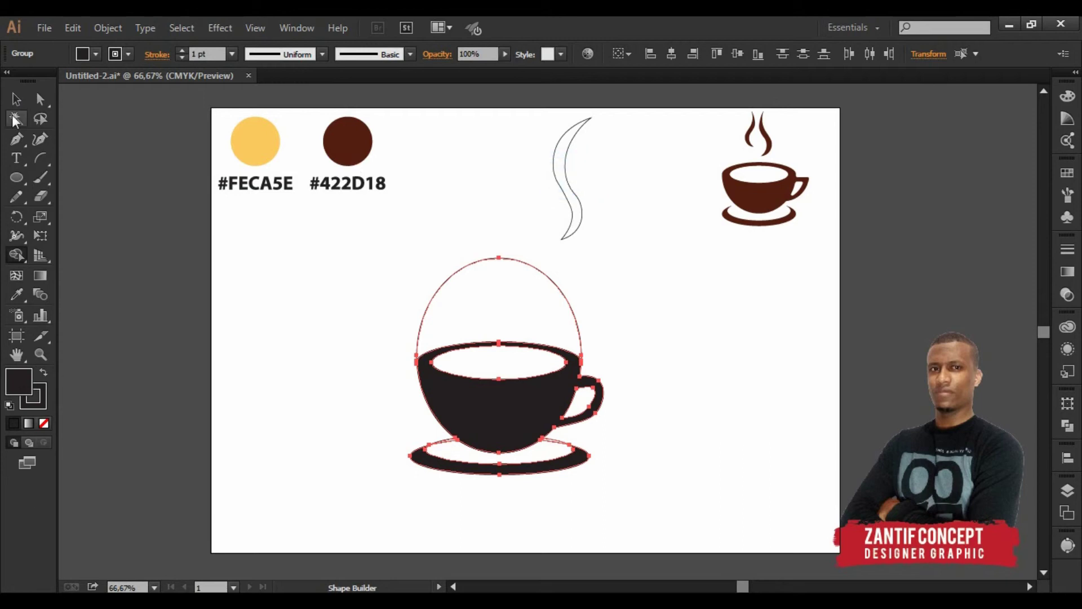
Step: Select the cup group, undo an accidental delete, and ungroup the cup shapes
{"action": "left_click", "coordinate": [16, 100]}
{"action": "left_click_drag", "start_coordinate": [632, 305], "coordinate": [509, 299]}
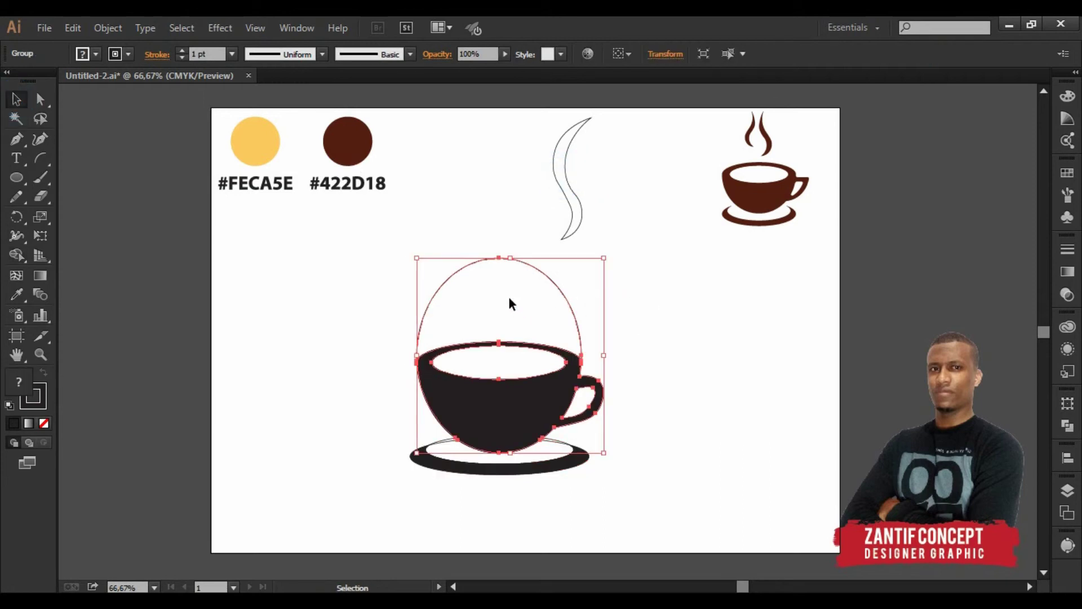
{"action": "key", "text": "Delete"}
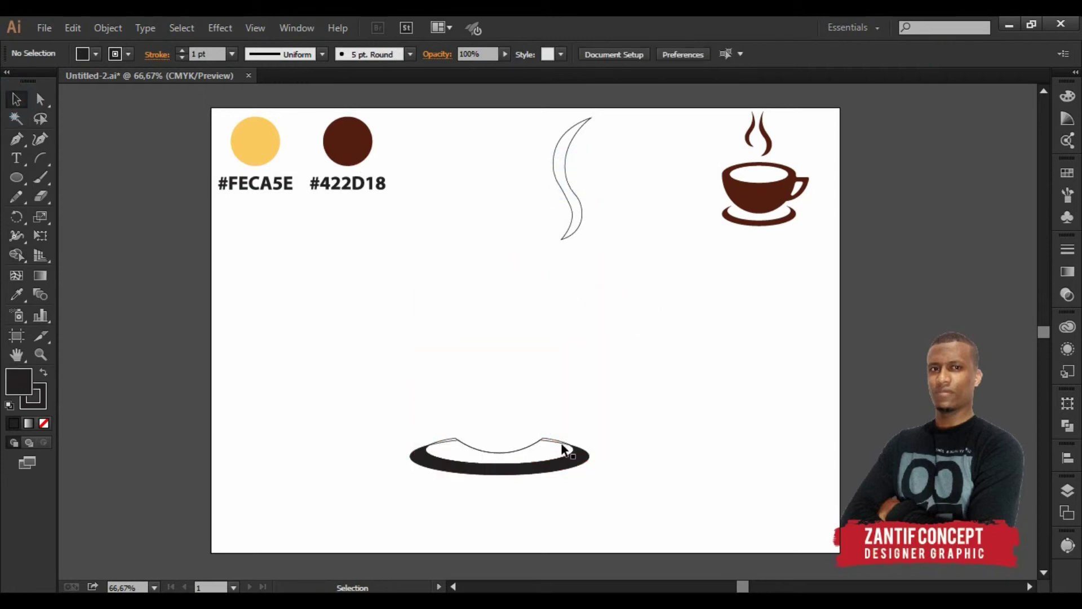
{"action": "key", "text": "ctrl+z"}
{"action": "right_click", "coordinate": [493, 381]}
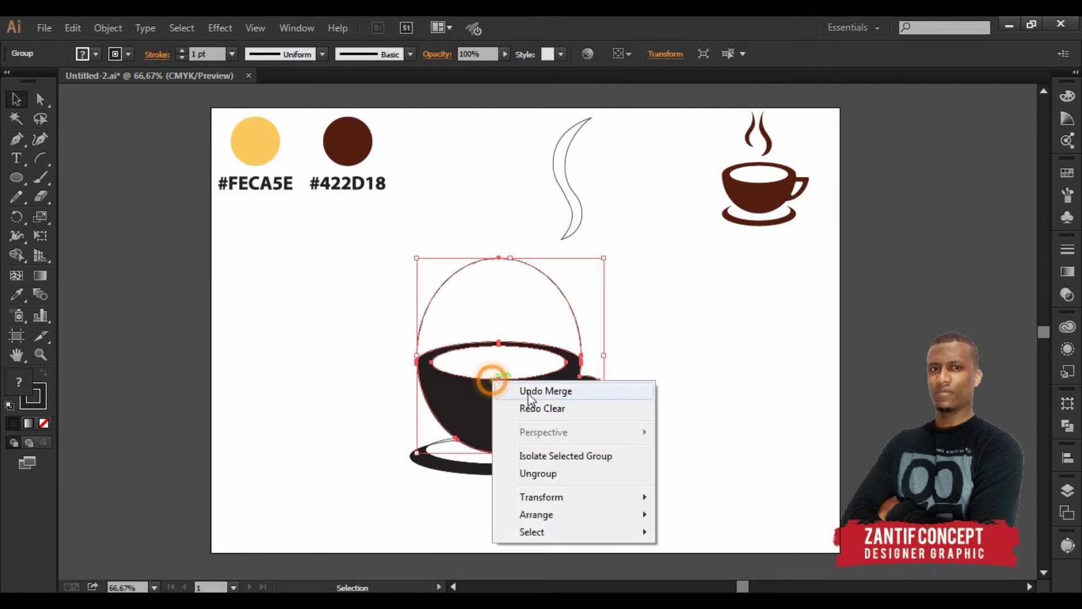
{"action": "left_click", "coordinate": [579, 472]}
{"action": "left_click", "coordinate": [536, 493]}
Step: Ungroup the saucer, remove the leftover construction ellipse, and marquee-select the cup and saucer
{"action": "left_click", "coordinate": [525, 465]}
{"action": "right_click", "coordinate": [522, 463]}
{"action": "left_click", "coordinate": [580, 392]}
{"action": "left_click", "coordinate": [688, 456]}
{"action": "left_click", "coordinate": [558, 447]}
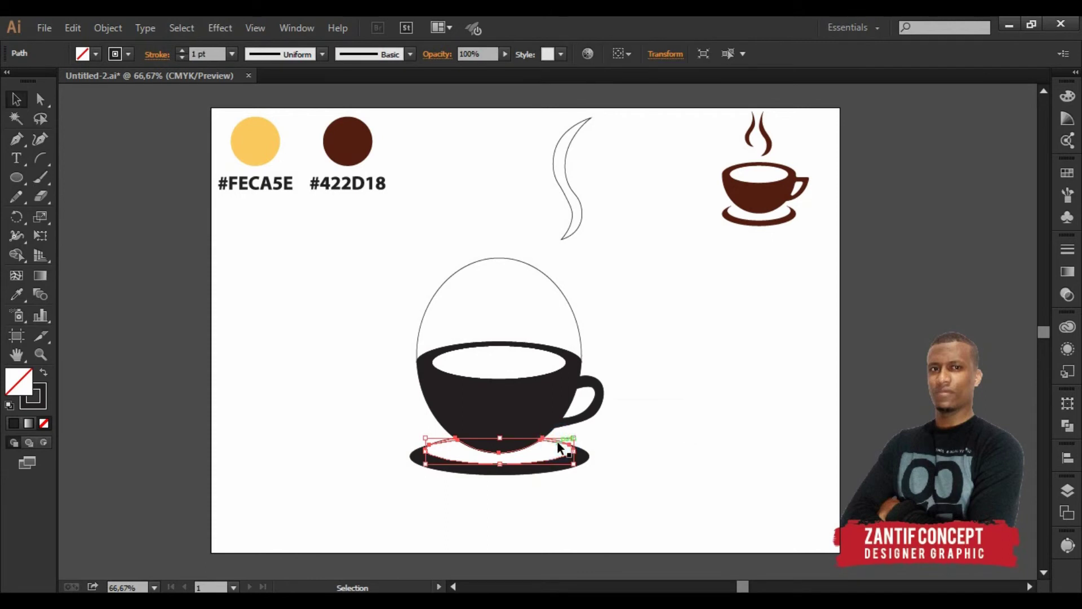
{"action": "left_click", "coordinate": [557, 440]}
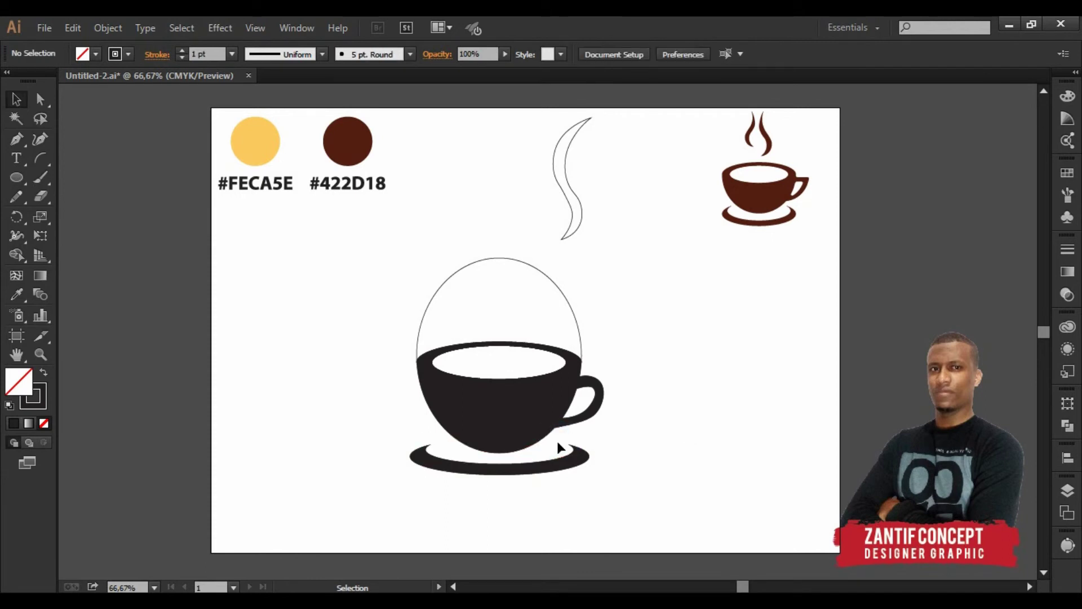
{"action": "left_click_drag", "start_coordinate": [503, 352], "coordinate": [786, 375]}
{"action": "key", "text": "ctrl+z"}
{"action": "left_click_drag", "start_coordinate": [630, 320], "coordinate": [386, 490]}
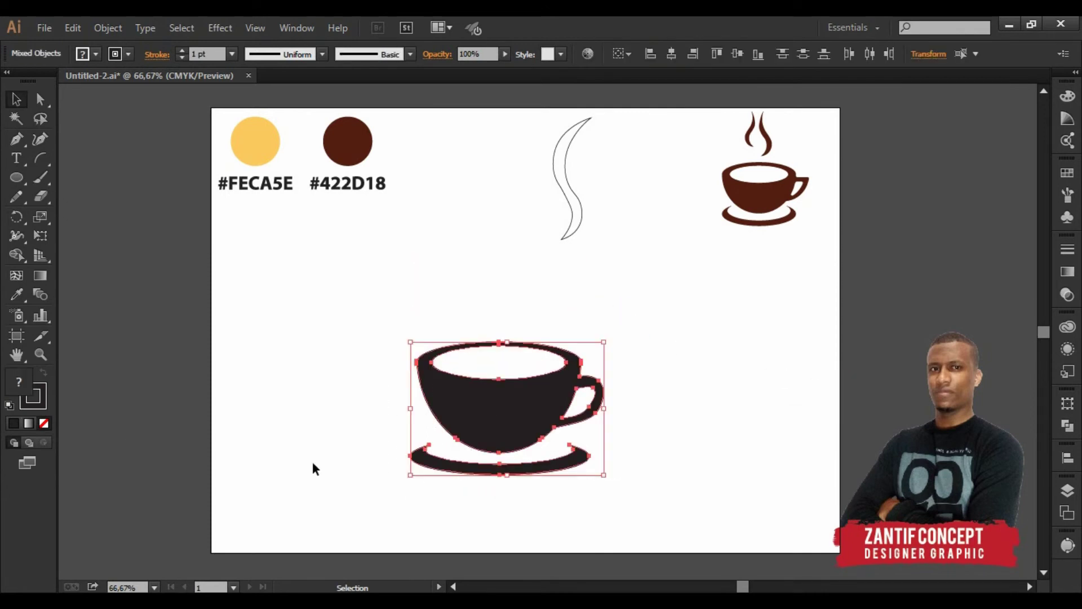
Step: Make the steam wisp narrower and shorter and give it the cup's dark fill
{"action": "left_click", "coordinate": [273, 275]}
{"action": "left_click_drag", "start_coordinate": [609, 181], "coordinate": [587, 223]}
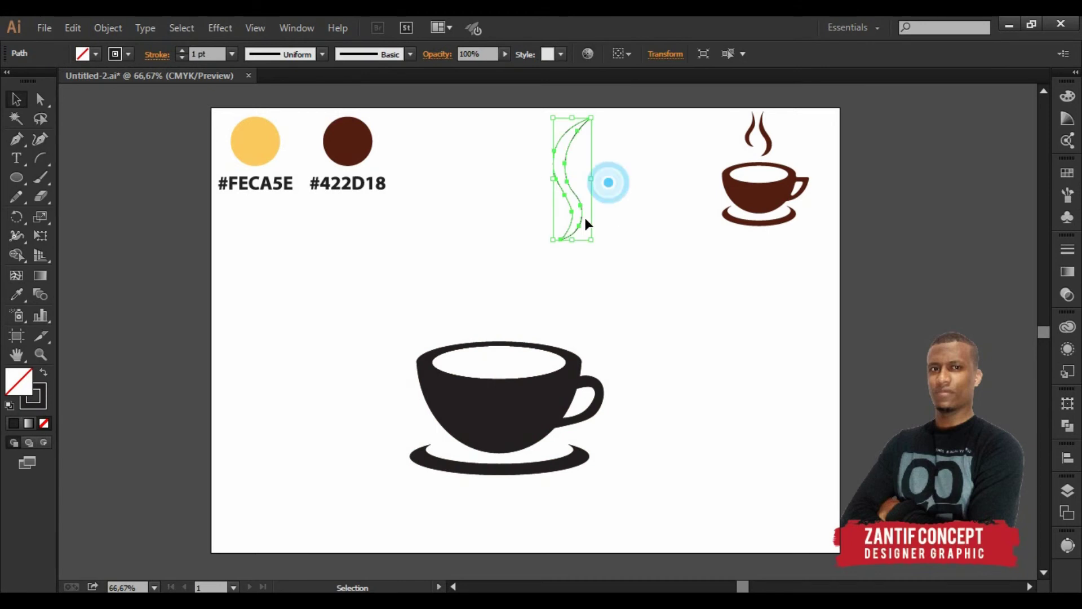
{"action": "left_click_drag", "start_coordinate": [592, 119], "coordinate": [585, 137]}
{"action": "left_click", "coordinate": [16, 292]}
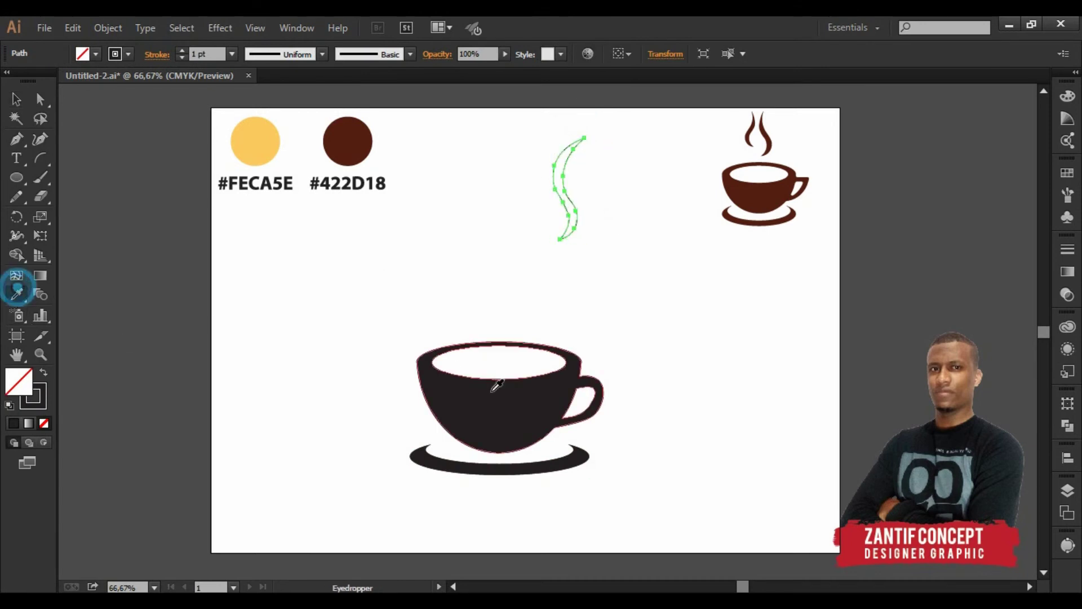
{"action": "left_click", "coordinate": [496, 386]}
Step: Move the dark steam wisp down to sit just above the cup, then deselect
{"action": "left_click", "coordinate": [16, 99]}
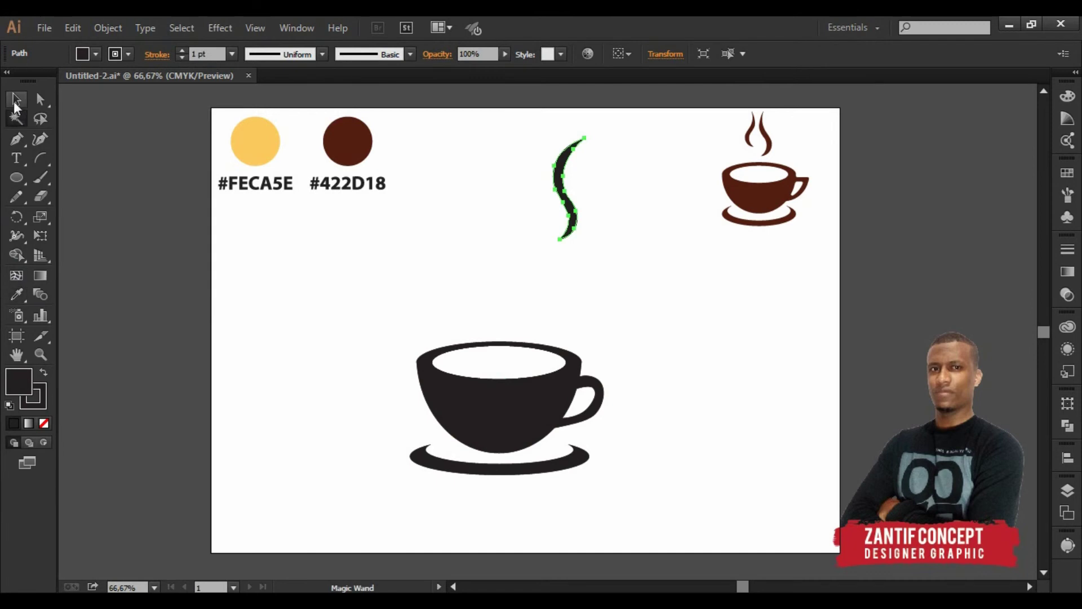
{"action": "left_click", "coordinate": [460, 272]}
{"action": "mouse_move", "coordinate": [568, 208]}
{"action": "left_mouse_down"}
{"action": "mouse_move", "coordinate": [509, 304]}
{"action": "mouse_move", "coordinate": [505, 283]}
{"action": "mouse_move", "coordinate": [484, 277]}
{"action": "left_mouse_up"}
{"action": "left_click", "coordinate": [623, 297]}
{"action": "left_click", "coordinate": [582, 281]}
Step: Reflect the duplicated steam wisp vertically and shrink it slightly
{"action": "right_click", "coordinate": [475, 278]}
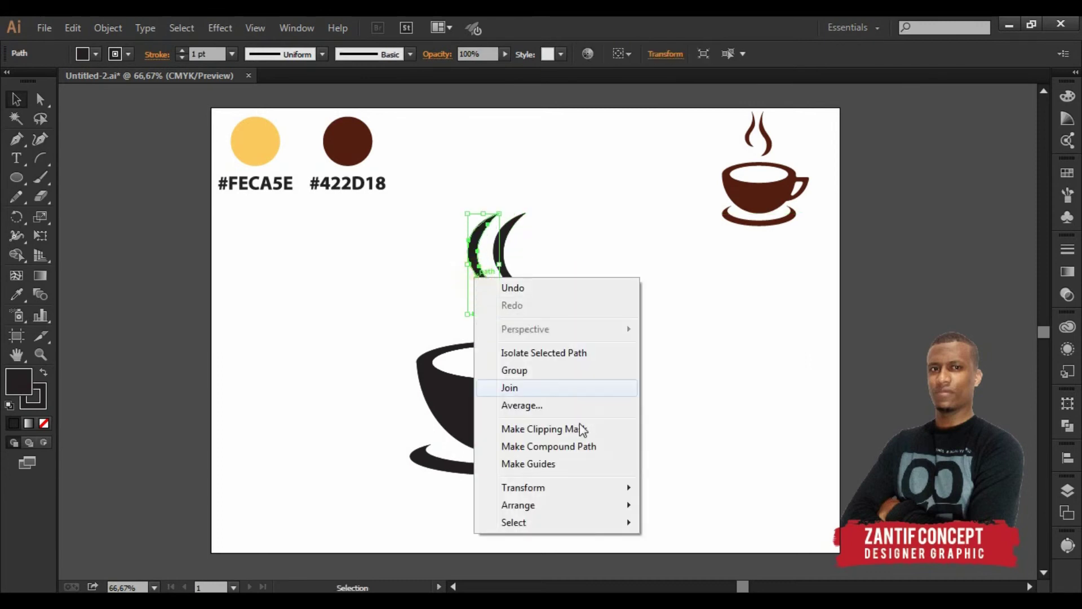
{"action": "mouse_move", "coordinate": [523, 487]}
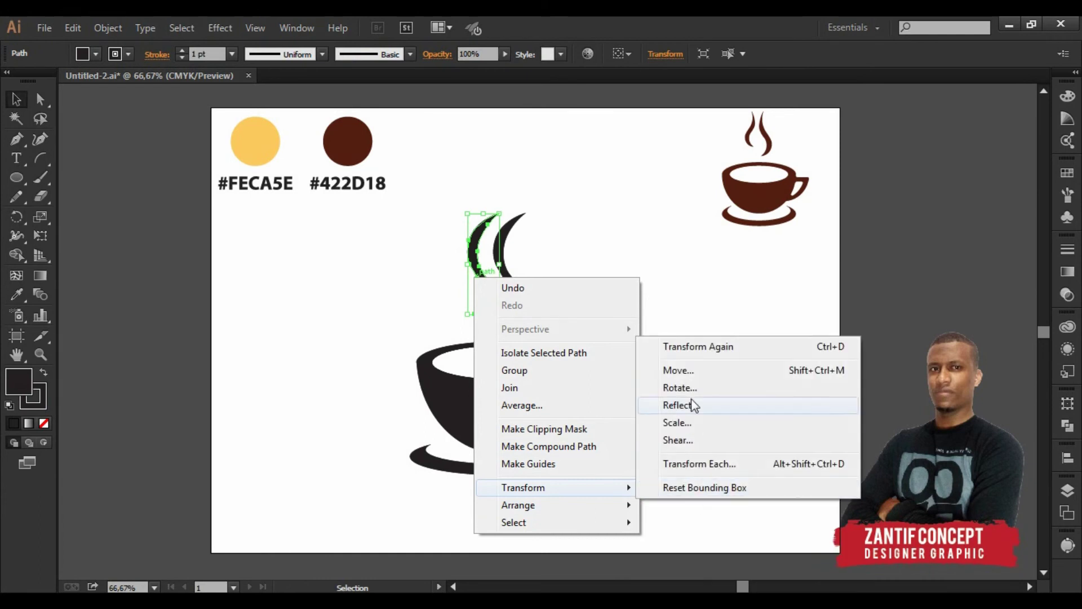
{"action": "left_click", "coordinate": [693, 405]}
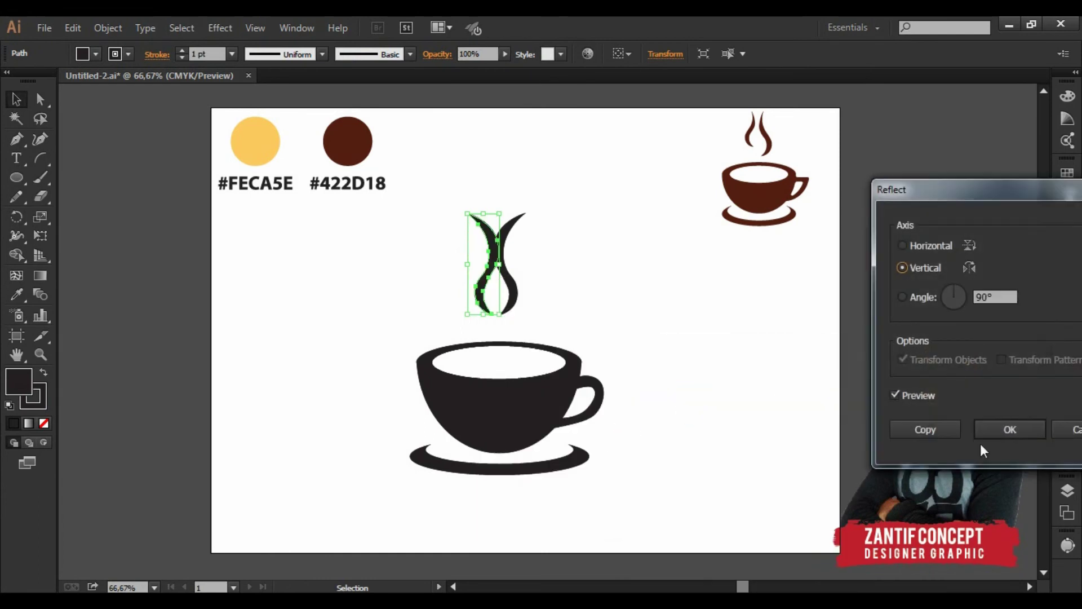
{"action": "left_click", "coordinate": [1009, 429]}
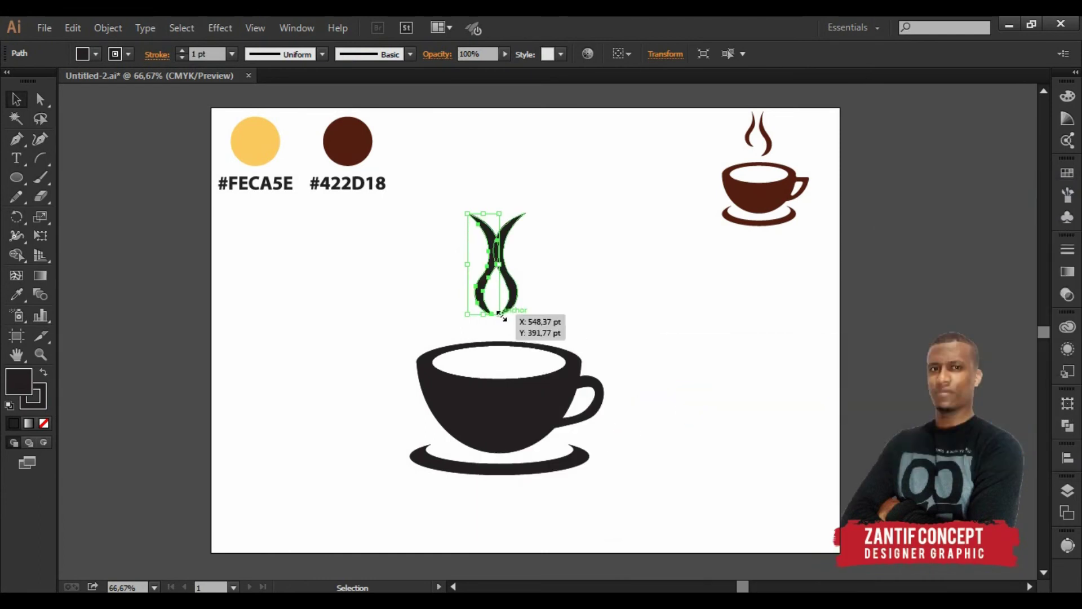
{"action": "left_click_drag", "start_coordinate": [499, 313], "coordinate": [492, 294]}
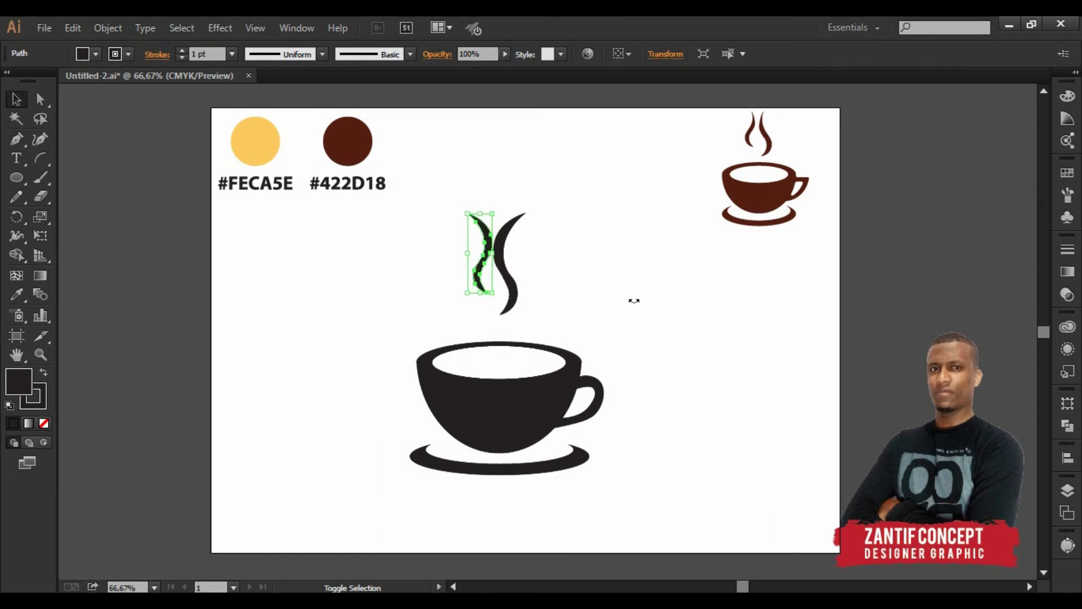
{"action": "left_click", "coordinate": [588, 309]}
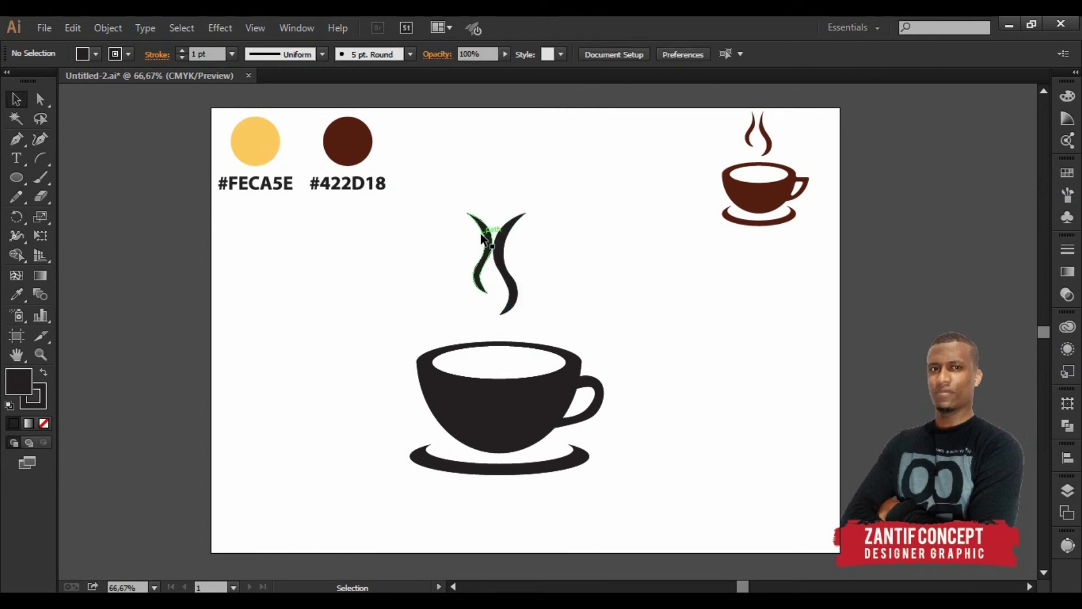
Step: Nudge the left steam wisp down and left, then select both wisps and the cup
{"action": "left_click_drag", "start_coordinate": [488, 237], "coordinate": [476, 244]}
{"action": "left_click", "coordinate": [565, 246]}
{"action": "left_click_drag", "start_coordinate": [575, 230], "coordinate": [272, 492]}
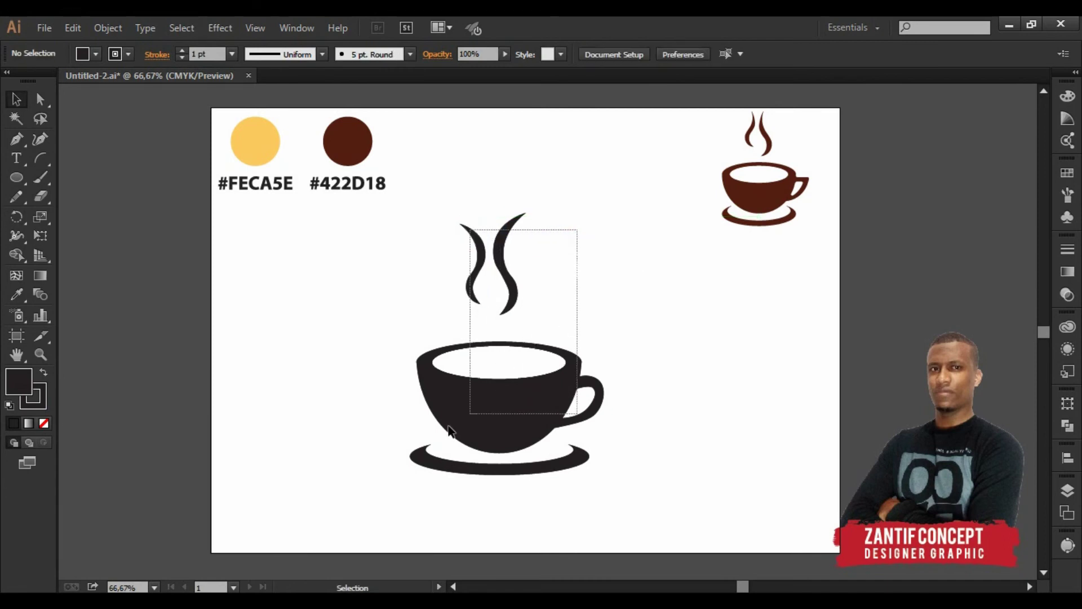
{"action": "left_click", "coordinate": [16, 294]}
Step: Colour the selected cup, saucer and steam brown #422D18 by sampling the brown circle
{"action": "left_click", "coordinate": [346, 143]}
{"action": "left_click", "coordinate": [16, 99]}
{"action": "left_click", "coordinate": [13, 258]}
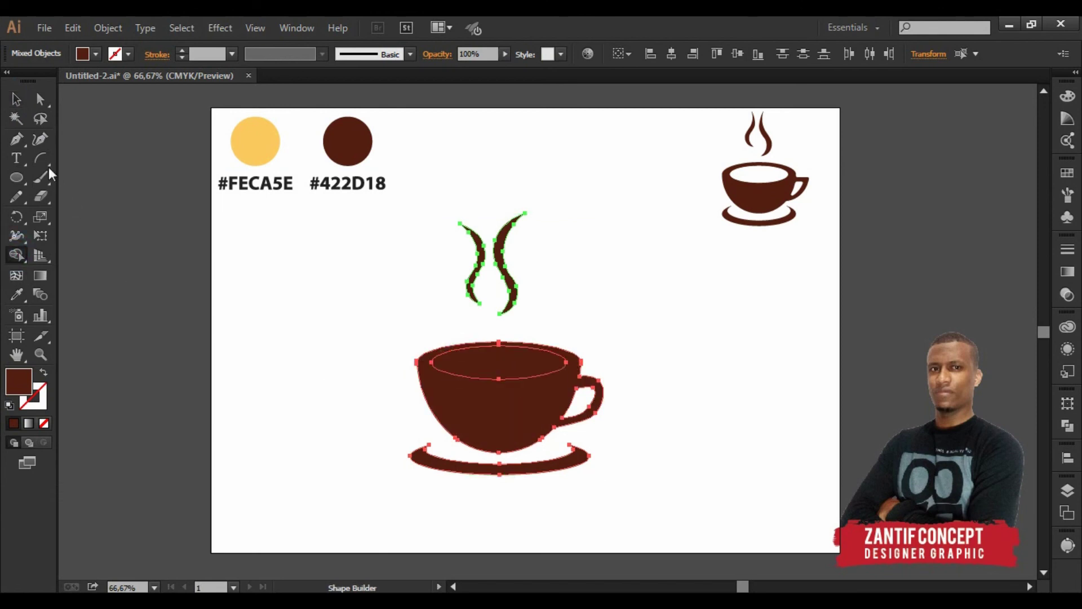
{"action": "left_click", "coordinate": [16, 99]}
Step: Delete the cup's inner ellipse so the opening shows white, then select the steam and cup
{"action": "left_click", "coordinate": [263, 271]}
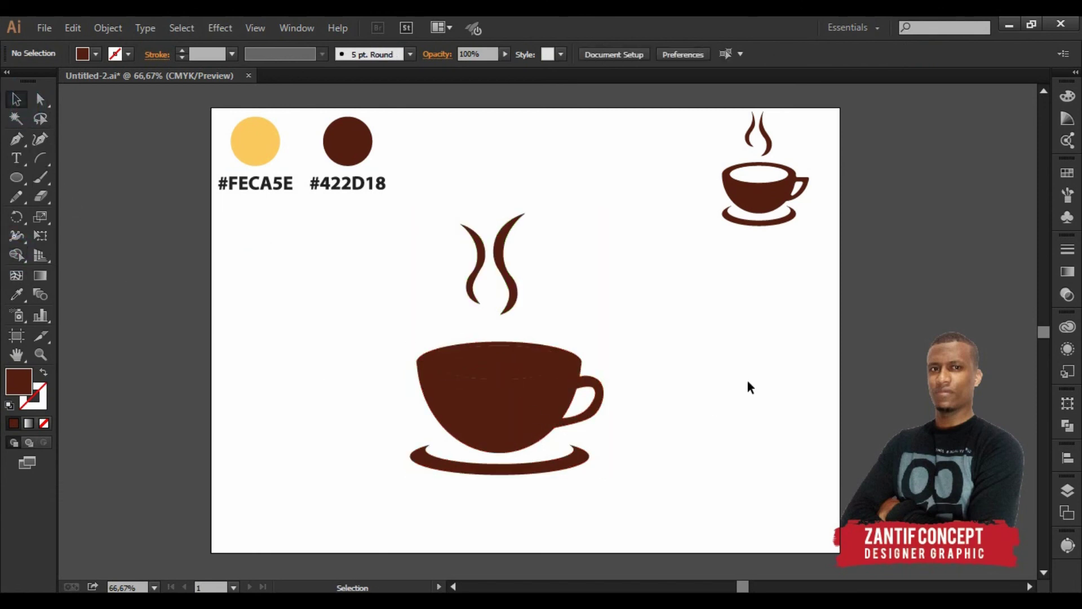
{"action": "left_click", "coordinate": [527, 367]}
{"action": "key", "text": "Delete"}
{"action": "left_click_drag", "start_coordinate": [580, 218], "coordinate": [459, 478]}
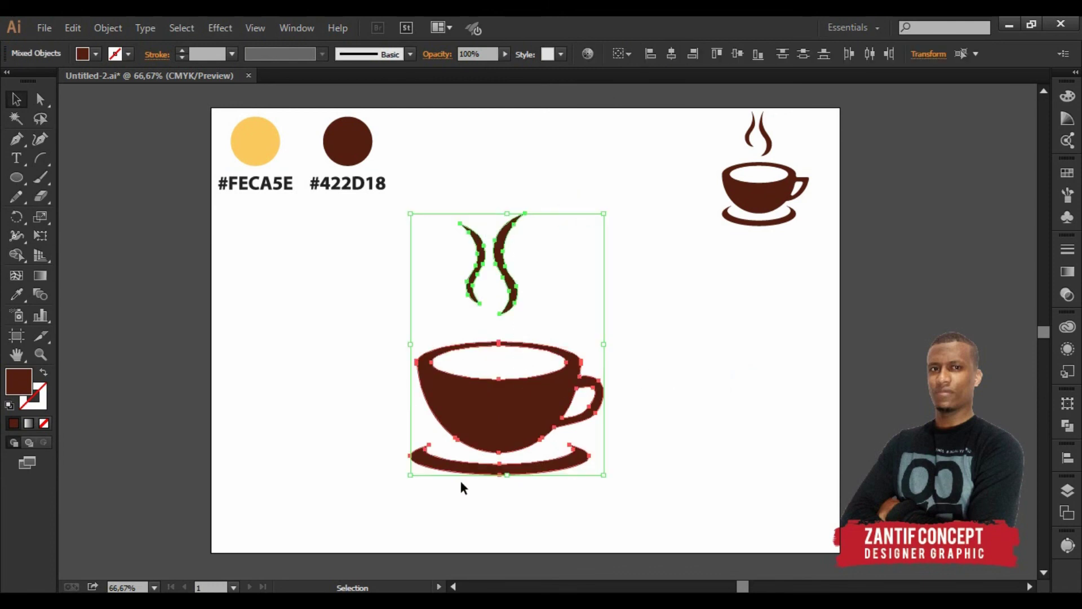